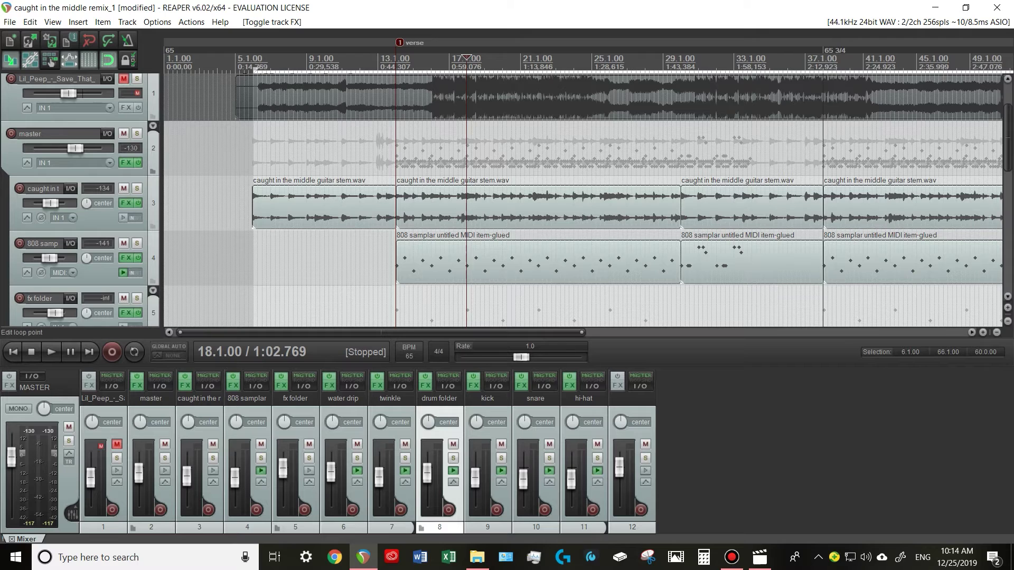
- Set the playback position before and within the verse section, and play the mix to listen to it
{"action": "left_click", "coordinate": [337, 63]}
{"action": "left_click", "coordinate": [444, 63]}
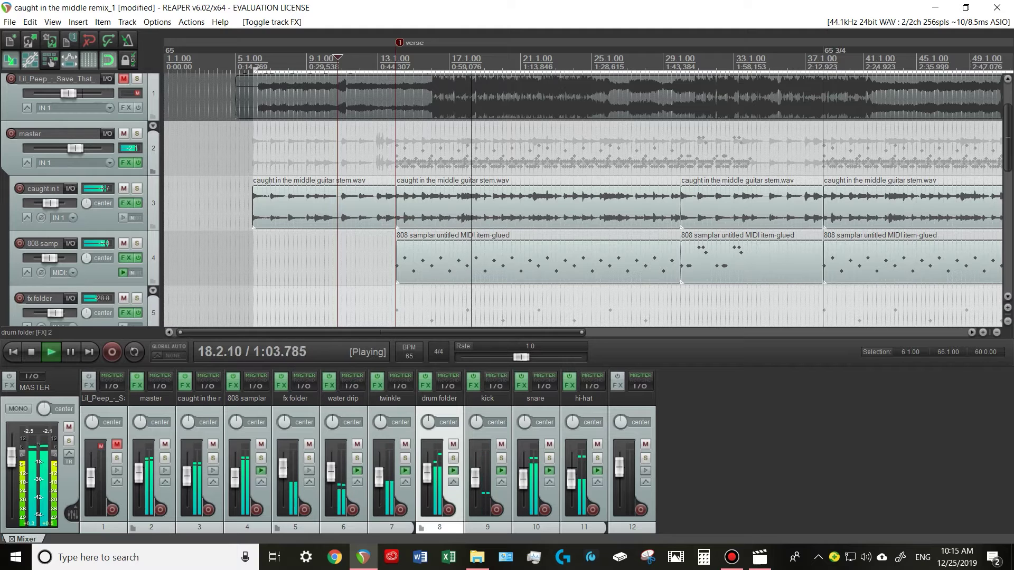
{"action": "left_click", "coordinate": [444, 64]}
{"action": "key", "text": "space"}
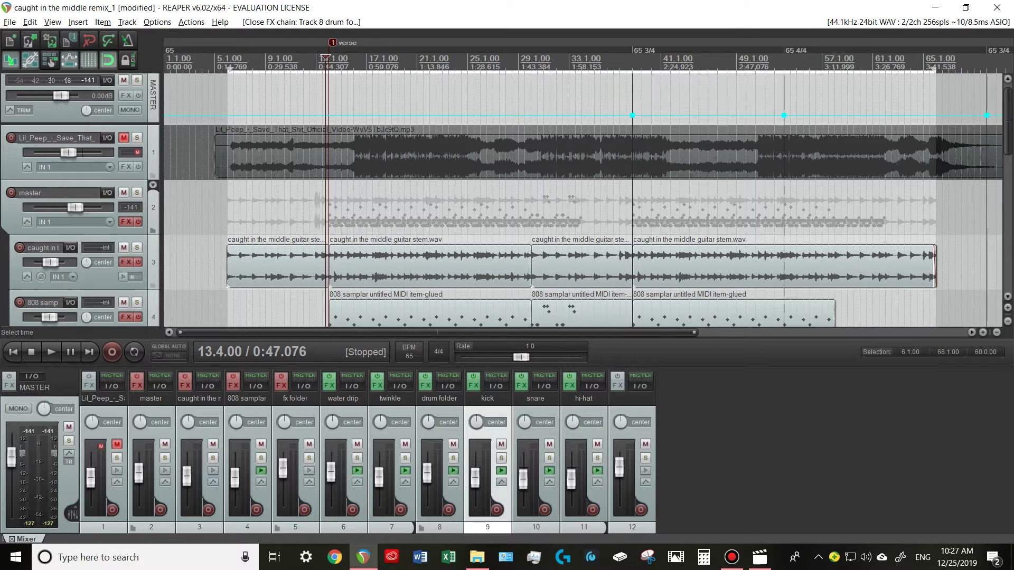
- Select the "caught in the middle guitar stem" track and open its FX chain
{"action": "scroll", "coordinate": [581, 201], "scroll_direction": "down", "scroll_amount": 2}
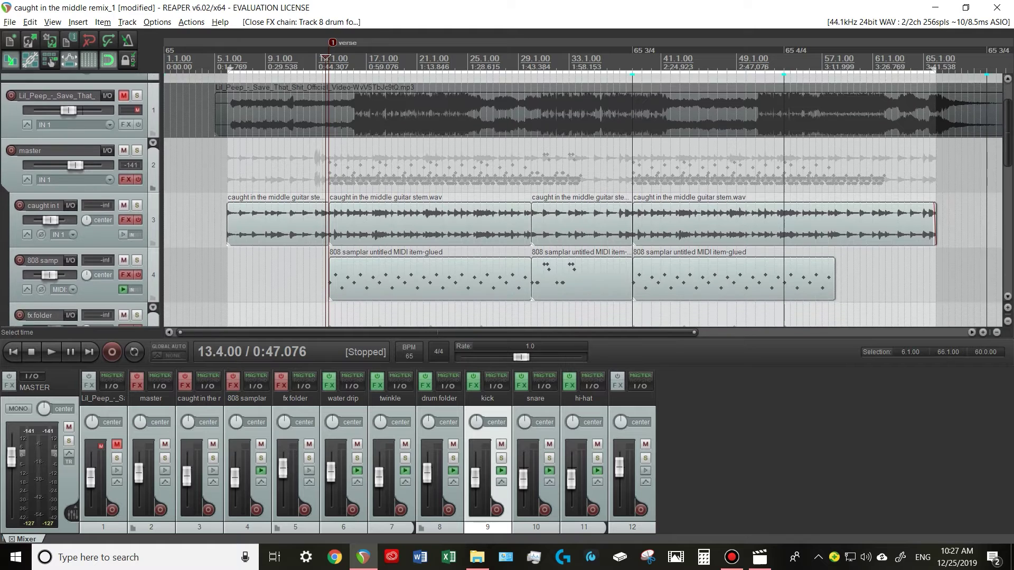
{"action": "scroll", "coordinate": [581, 201], "scroll_direction": "down", "scroll_amount": 3}
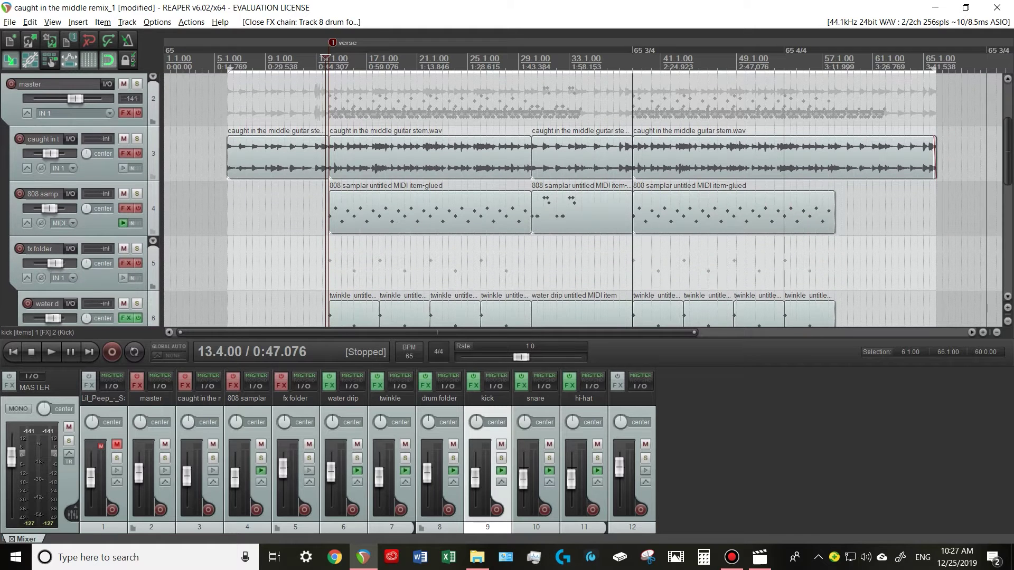
{"action": "left_click", "coordinate": [100, 169]}
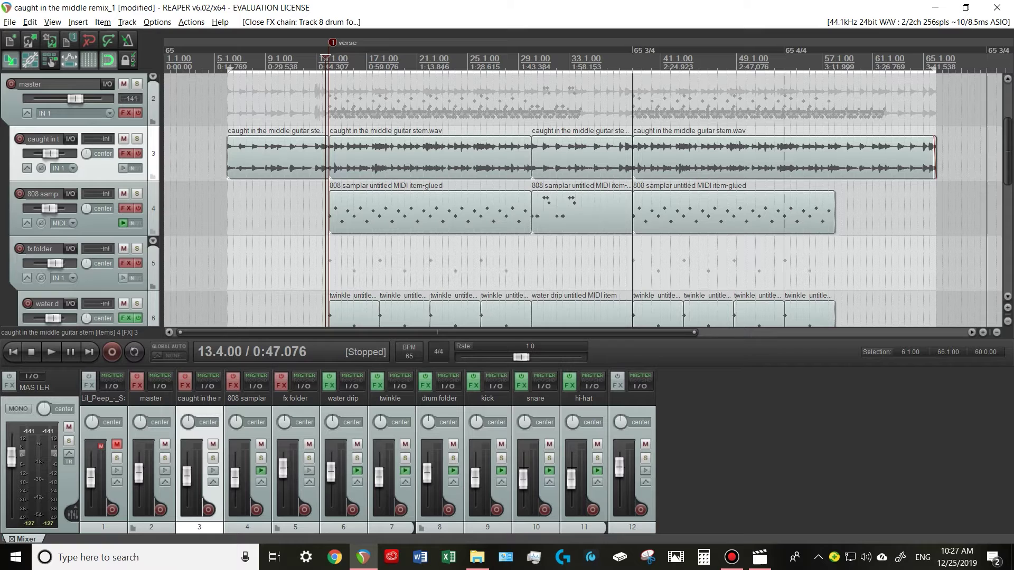
{"action": "mouse_move", "coordinate": [127, 154]}
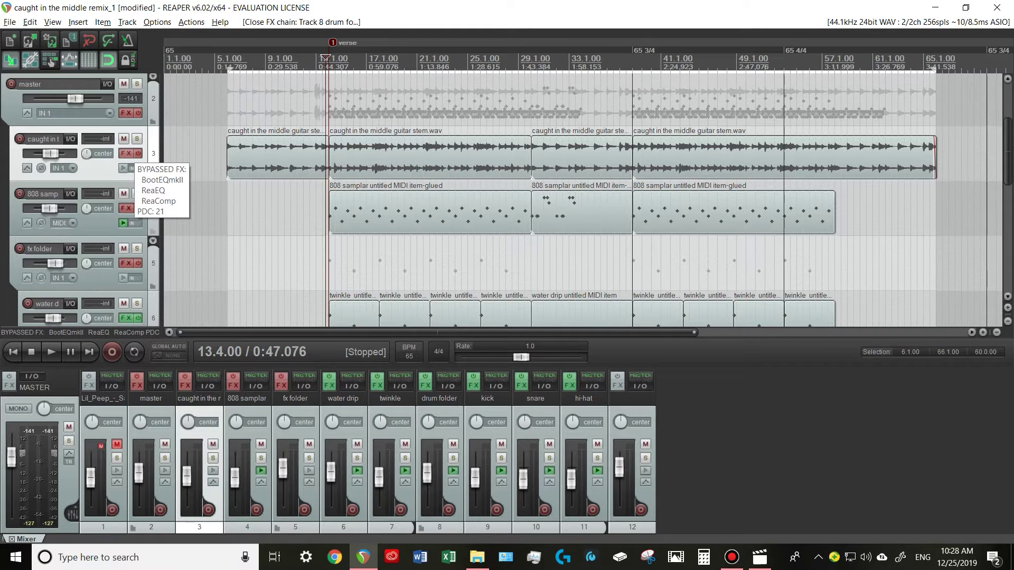
{"action": "left_click", "coordinate": [127, 154]}
{"action": "left_click_drag", "start_coordinate": [145, 23], "coordinate": [782, 257]}
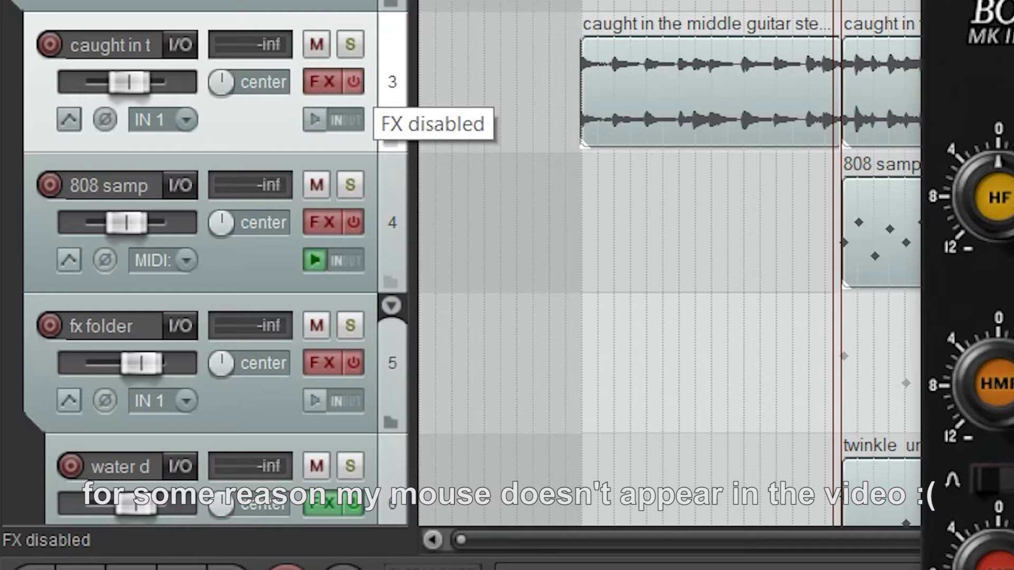
- Toggle the guitar stem track's effects bypass and back, check its FX list, and close the FX chain window
{"action": "left_click", "coordinate": [353, 83]}
{"action": "left_click", "coordinate": [353, 84]}
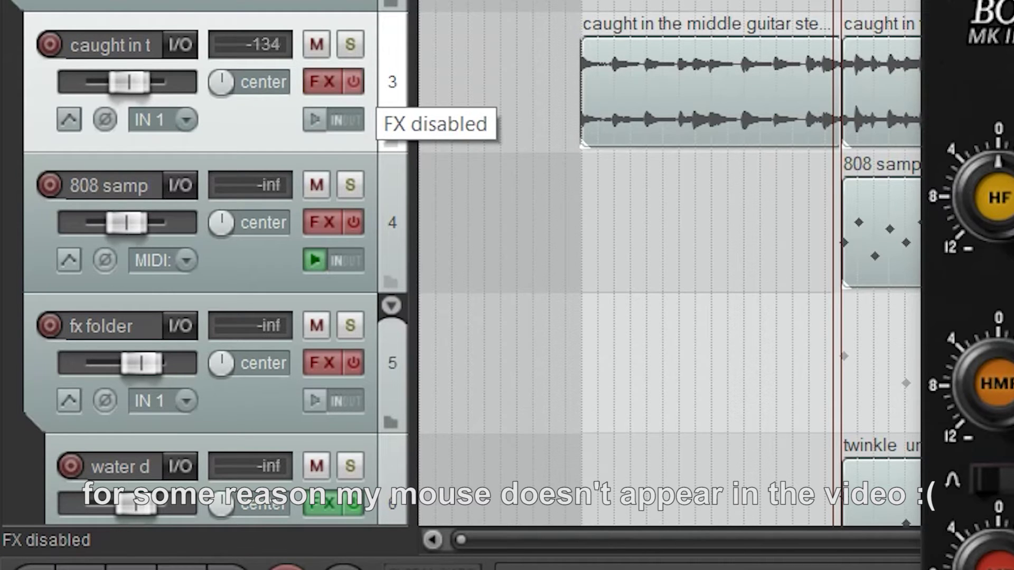
{"action": "left_click", "coordinate": [322, 81]}
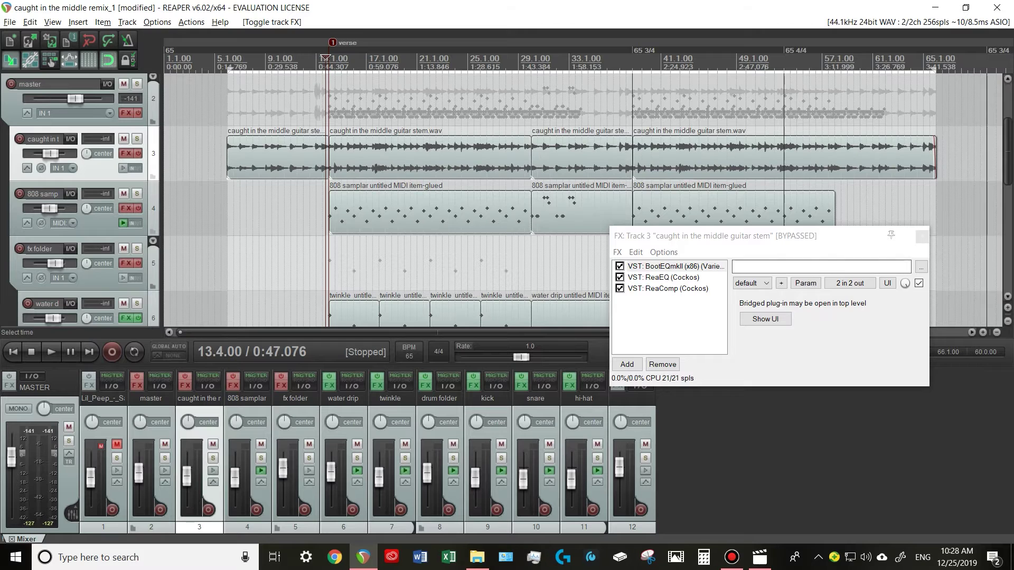
{"action": "left_click", "coordinate": [922, 236]}
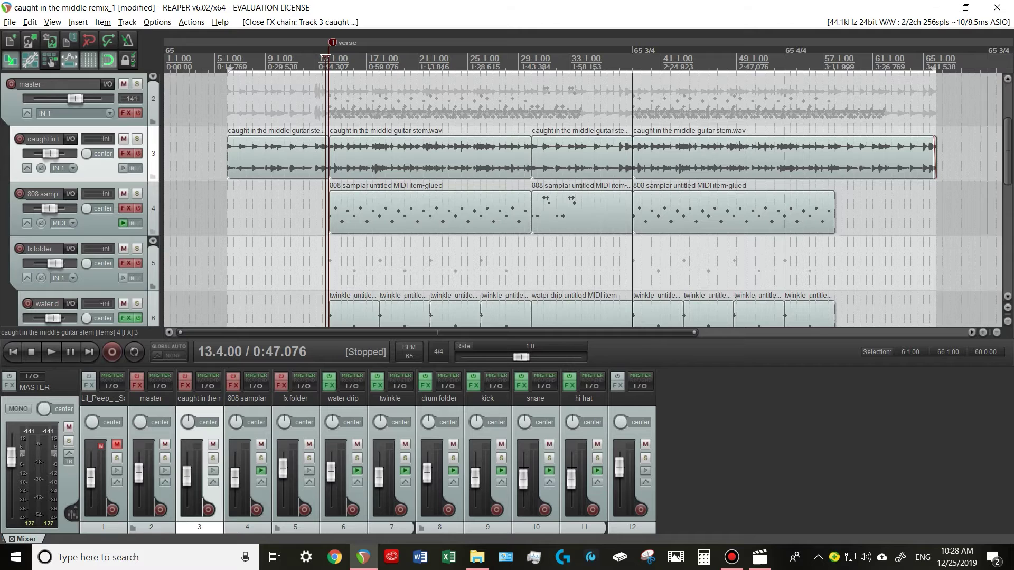
- Play the mix twice from 16.2.00 to check the track levels on the mixer meters, stopping after each pass
{"action": "scroll", "coordinate": [581, 200], "scroll_direction": "down", "scroll_amount": 6}
{"action": "scroll", "coordinate": [580, 201], "scroll_direction": "up", "scroll_amount": 6}
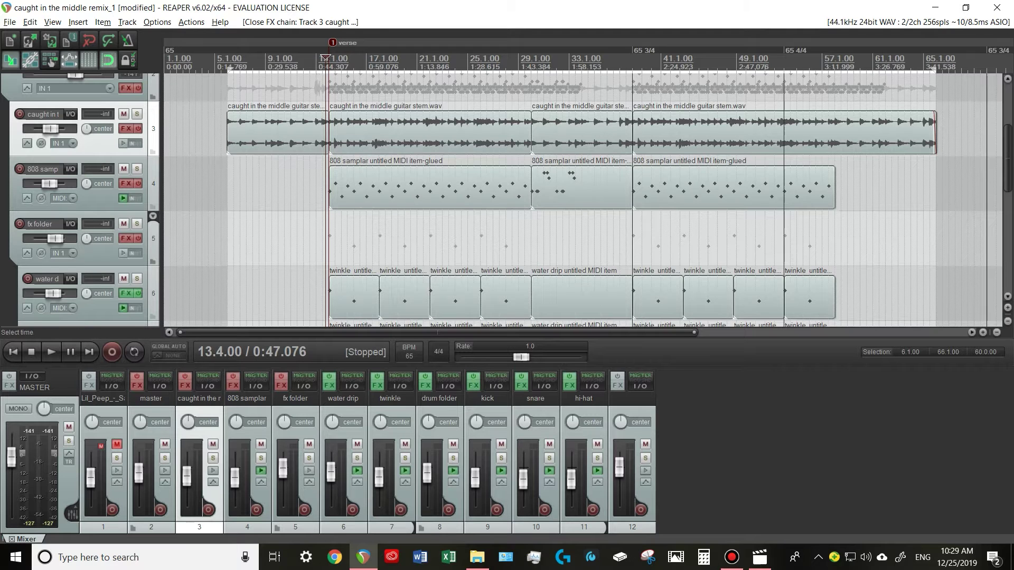
{"action": "left_click", "coordinate": [358, 60]}
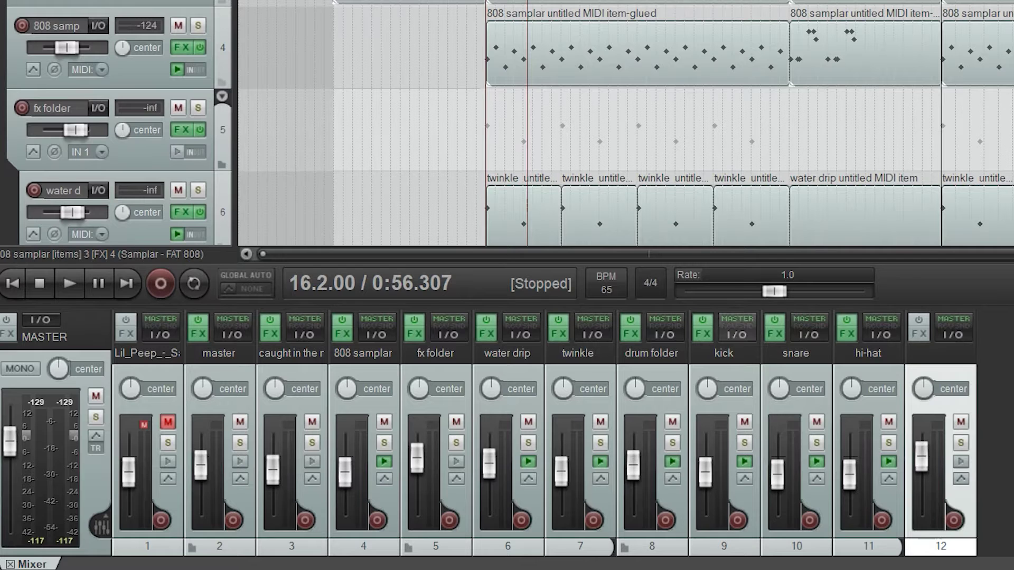
{"action": "key", "text": "space"}
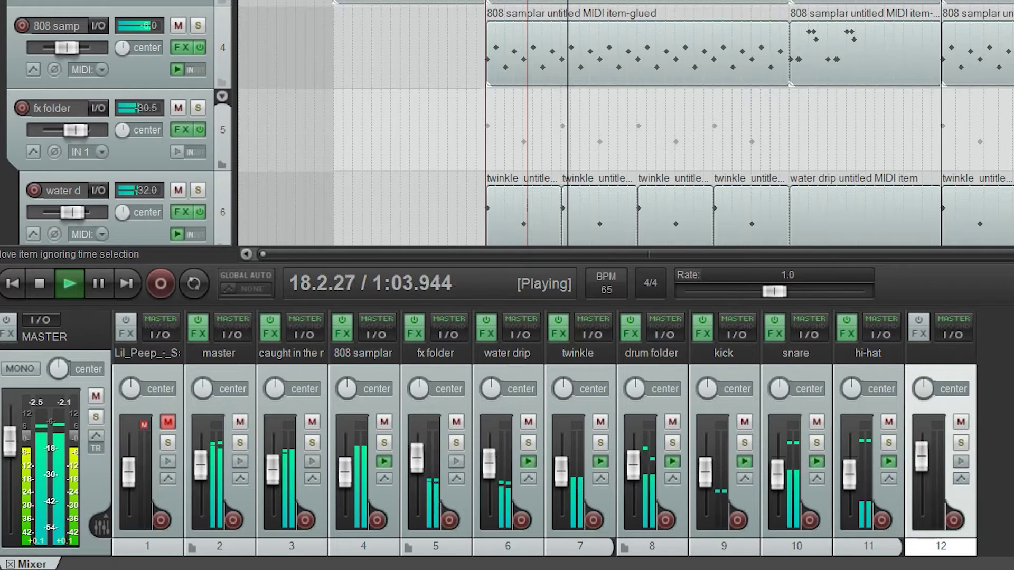
{"action": "key", "text": "space"}
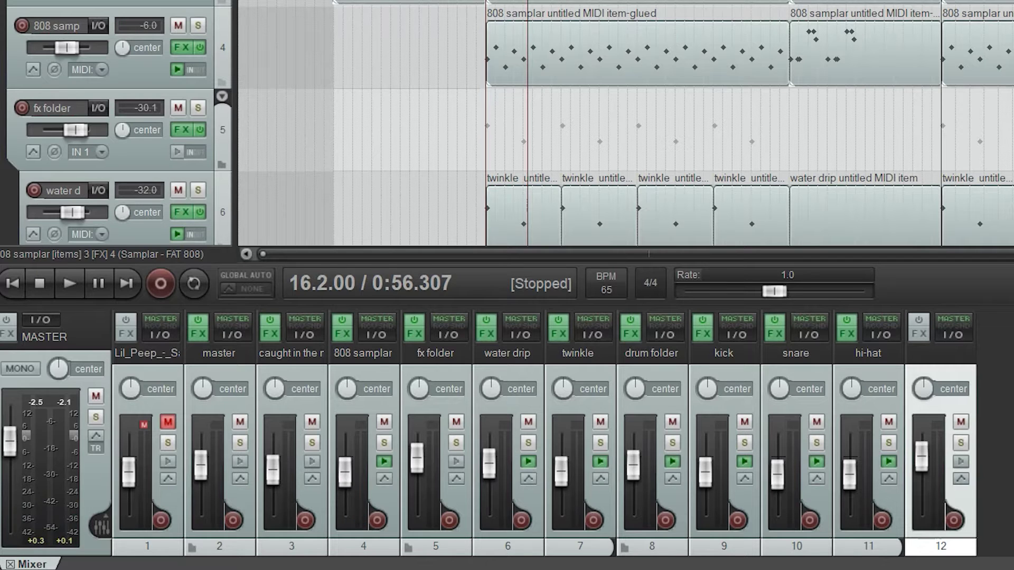
{"action": "key", "text": "space"}
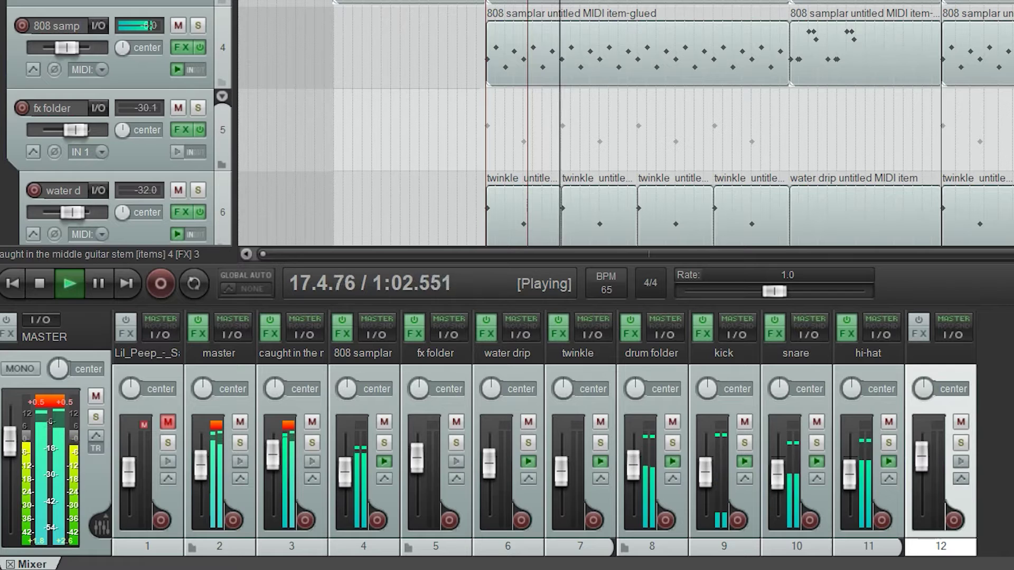
{"action": "key", "text": "space"}
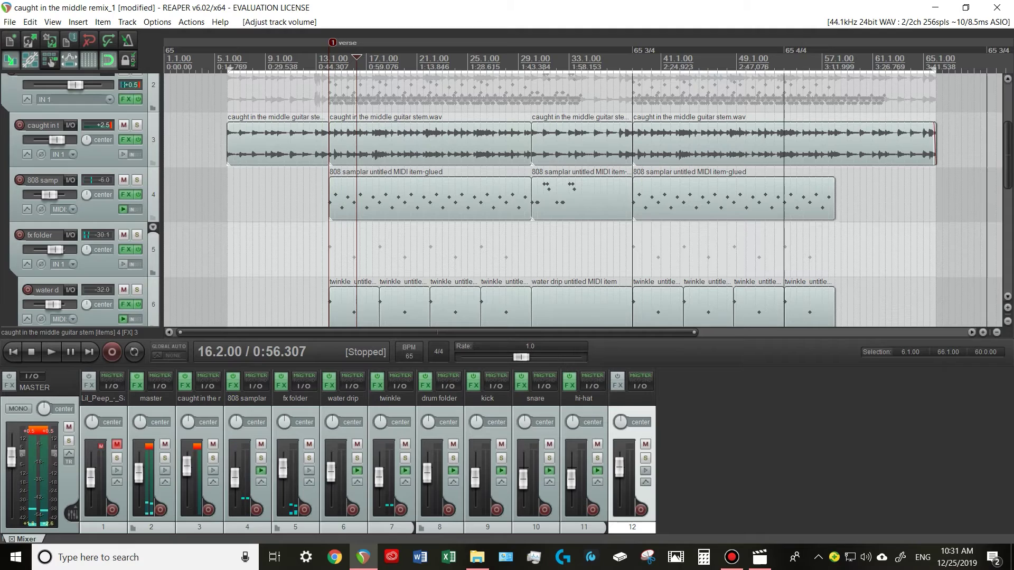
- Place the edit cursor at 19.1.00 on the timeline
{"action": "left_click", "coordinate": [295, 523]}
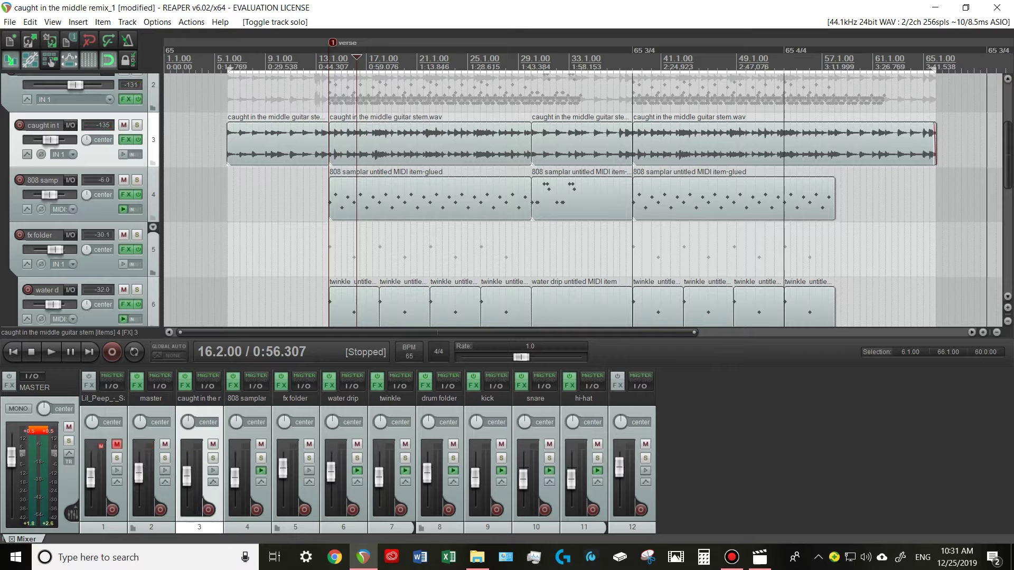
{"action": "scroll", "coordinate": [580, 201], "scroll_direction": "up", "scroll_amount": 3}
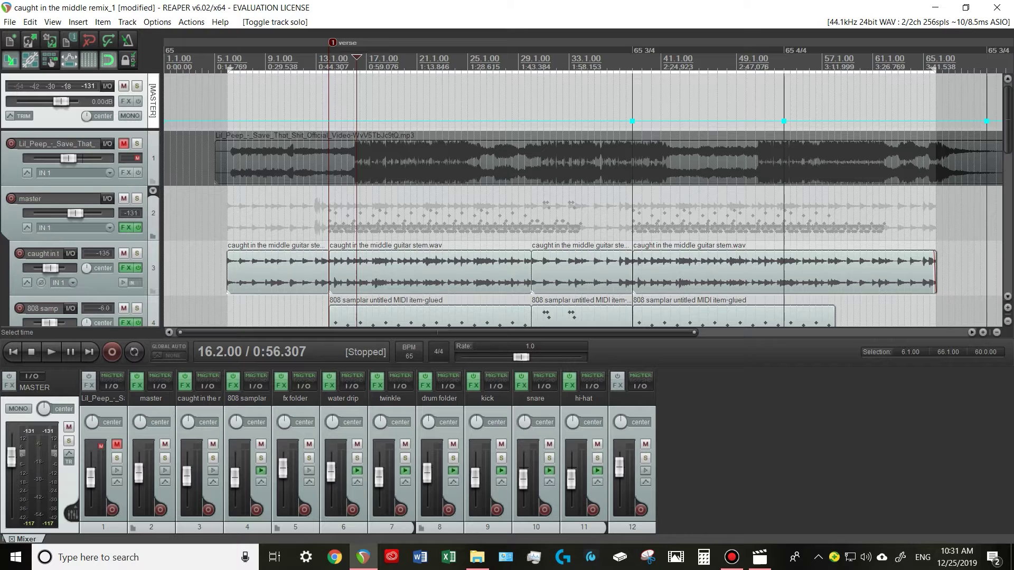
{"action": "left_click", "coordinate": [391, 61]}
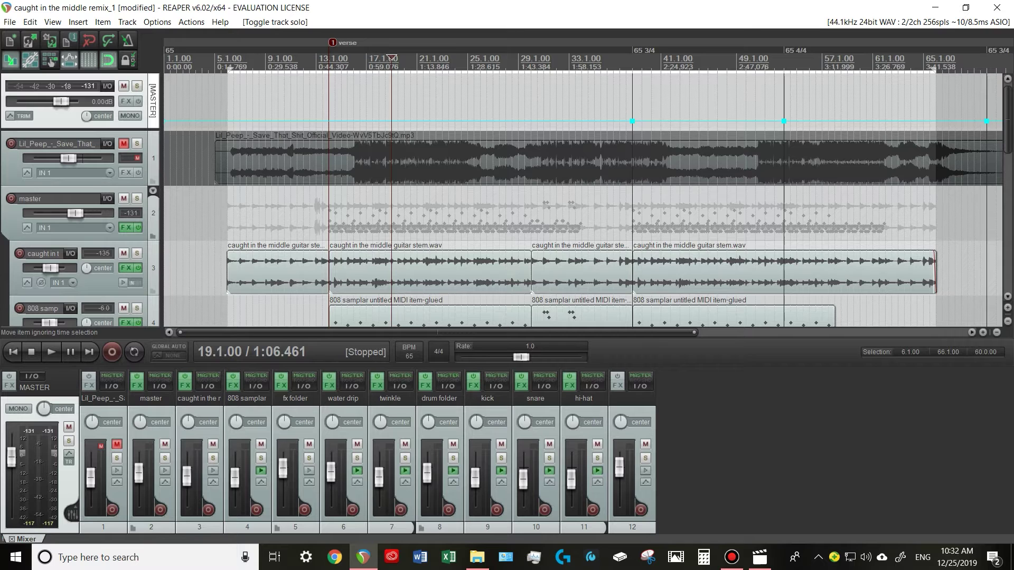
{"action": "scroll", "coordinate": [582, 200], "scroll_direction": "down", "scroll_amount": 3}
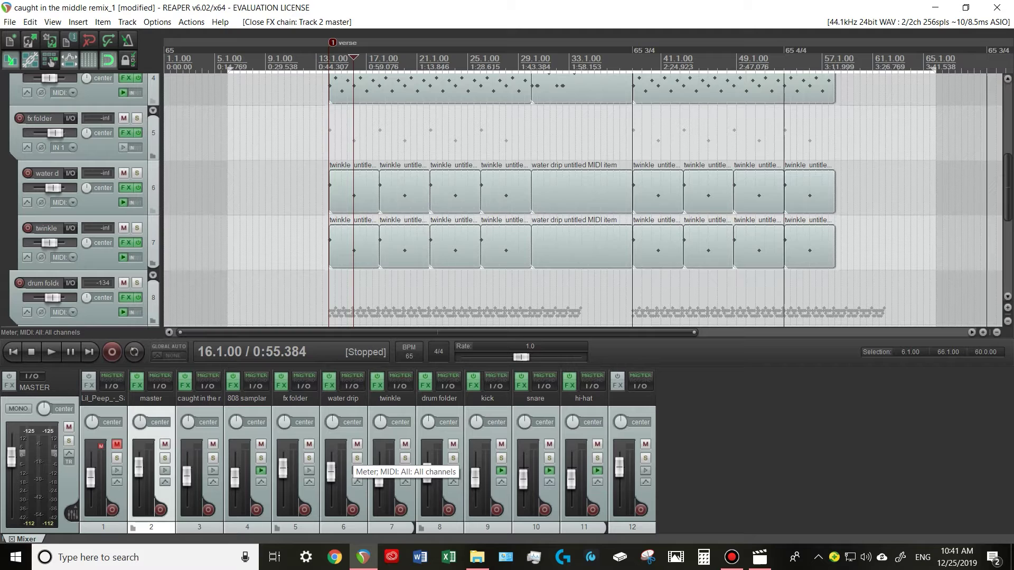
{"action": "scroll", "coordinate": [580, 200], "scroll_direction": "up", "scroll_amount": 2}
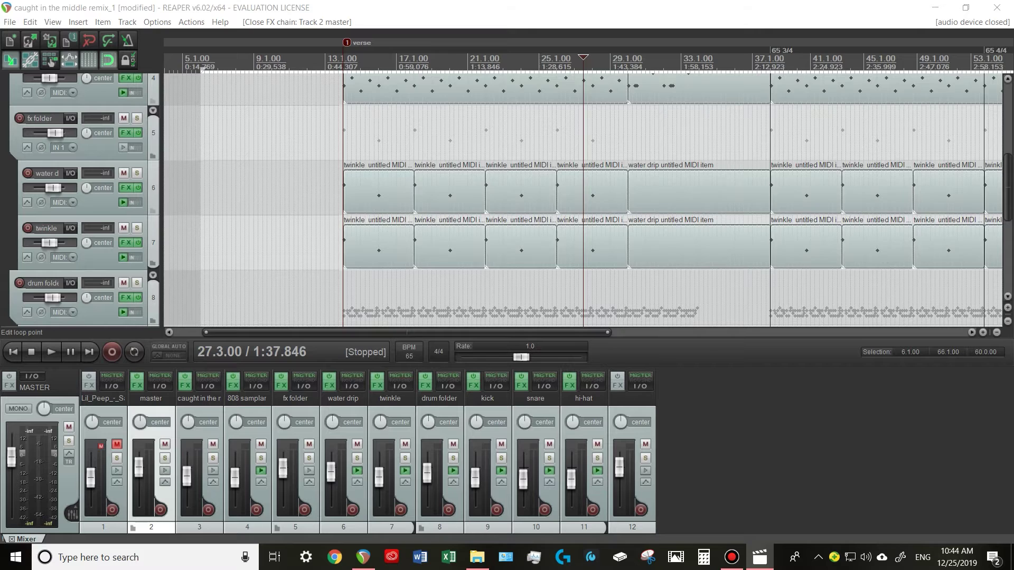
{"action": "scroll", "coordinate": [261, 211], "scroll_direction": "up", "scroll_amount": 2}
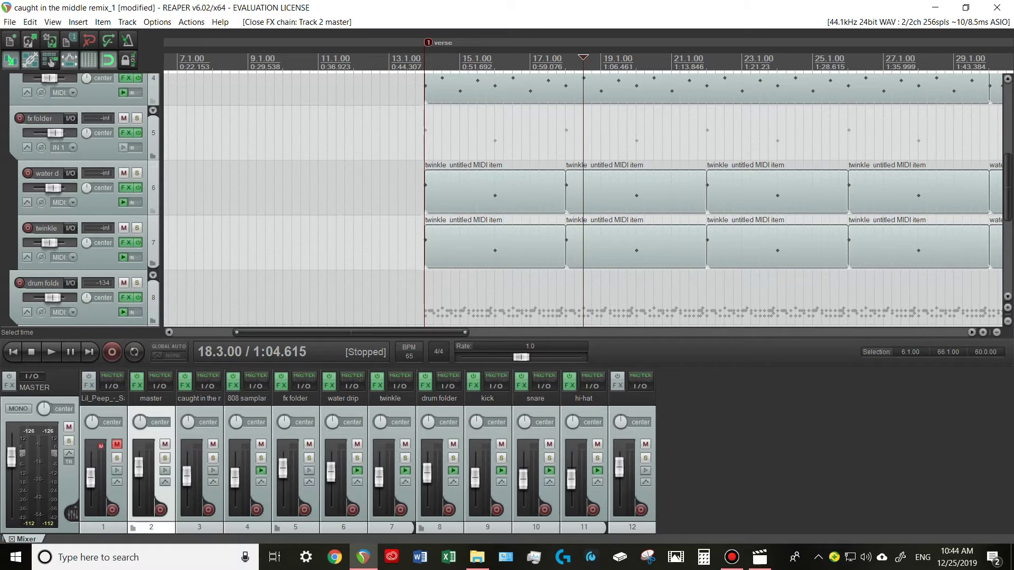
{"action": "scroll", "coordinate": [582, 201], "scroll_direction": "up", "scroll_amount": 2}
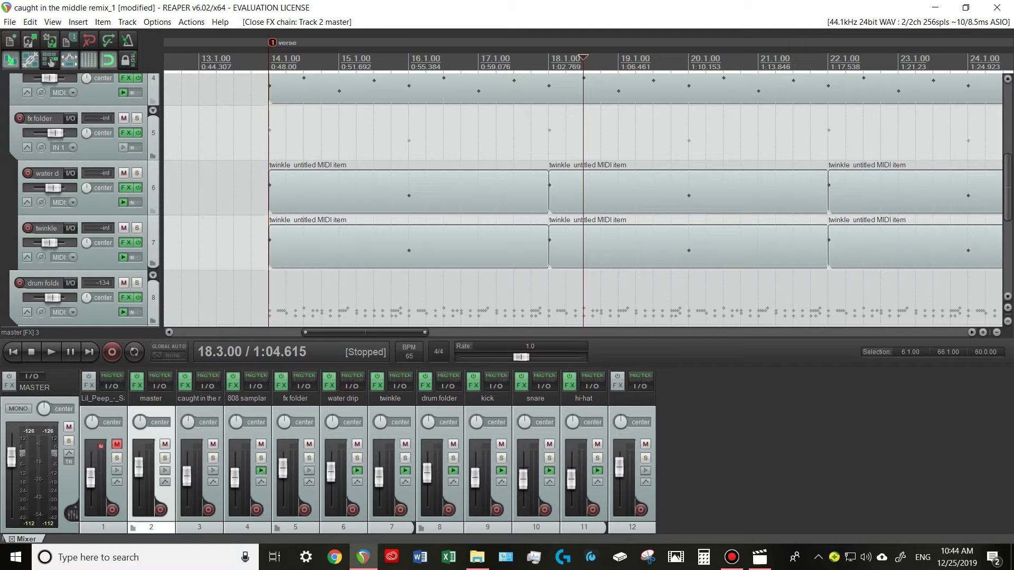
{"action": "scroll", "coordinate": [581, 201], "scroll_direction": "up", "scroll_amount": 3}
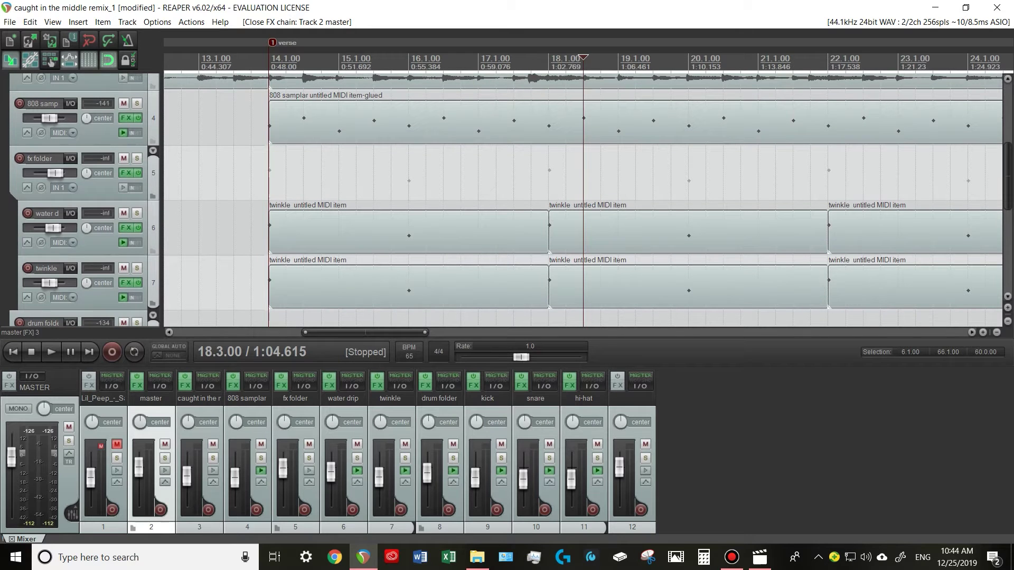
{"action": "scroll", "coordinate": [580, 201], "scroll_direction": "up", "scroll_amount": 8}
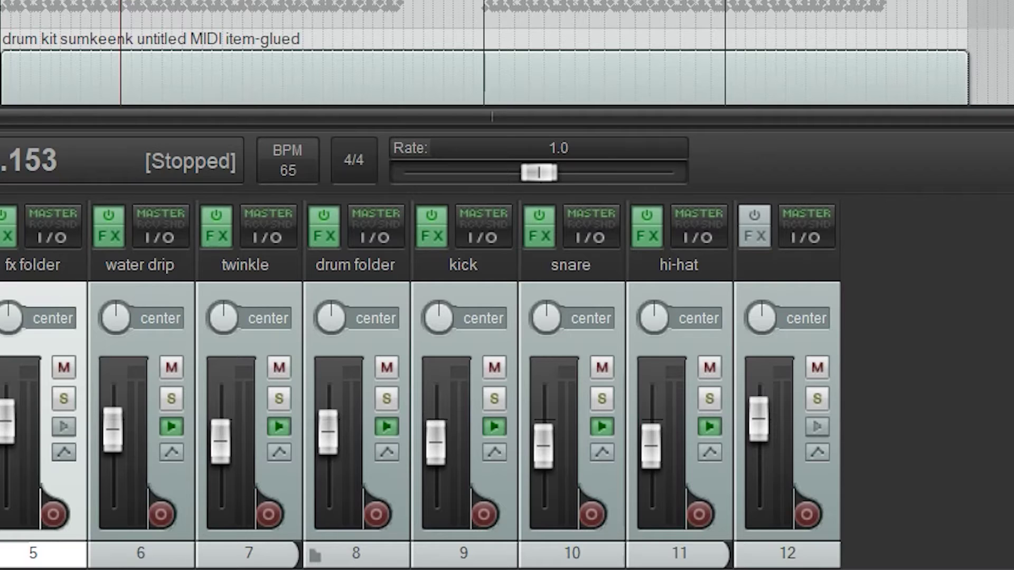
- Try panning the twinkle track to 40% left, and reset its pan to center
{"action": "mouse_move", "coordinate": [223, 318]}
{"action": "left_mouse_down"}
{"action": "mouse_move", "coordinate": [223, 291]}
{"action": "mouse_move", "coordinate": [224, 344]}
{"action": "mouse_move", "coordinate": [223, 328]}
{"action": "left_mouse_up"}
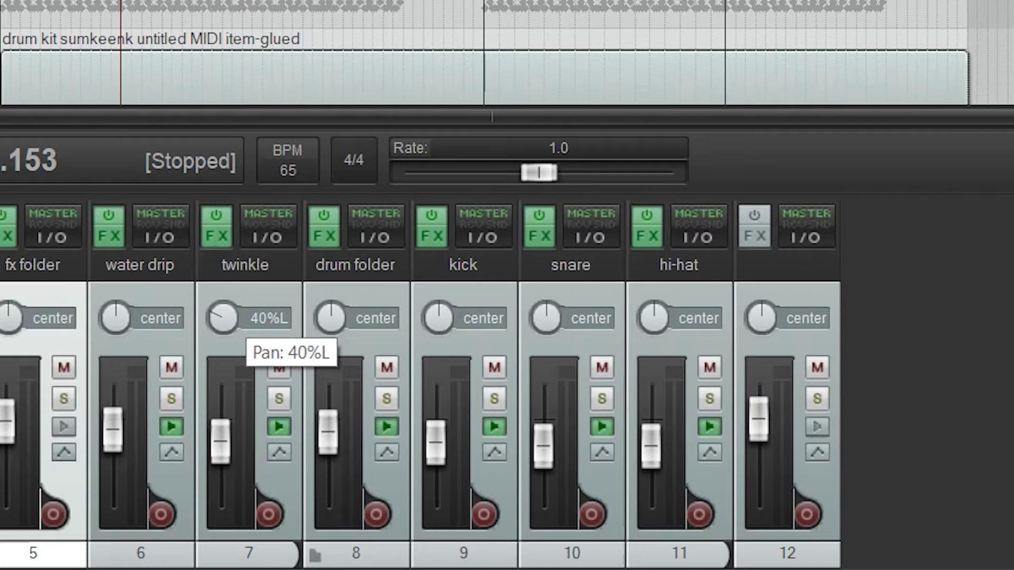
{"action": "double_click", "coordinate": [223, 318]}
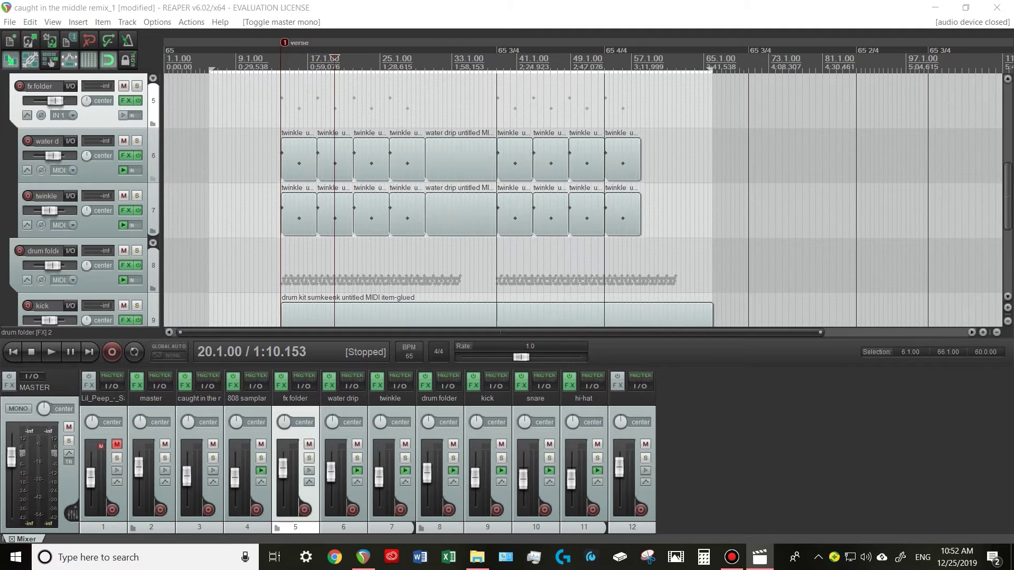
- Open the kick track's drum kit MIDI item in the MIDI editor to view its notes, and close the editor
{"action": "scroll", "coordinate": [580, 201], "scroll_direction": "down", "scroll_amount": 5}
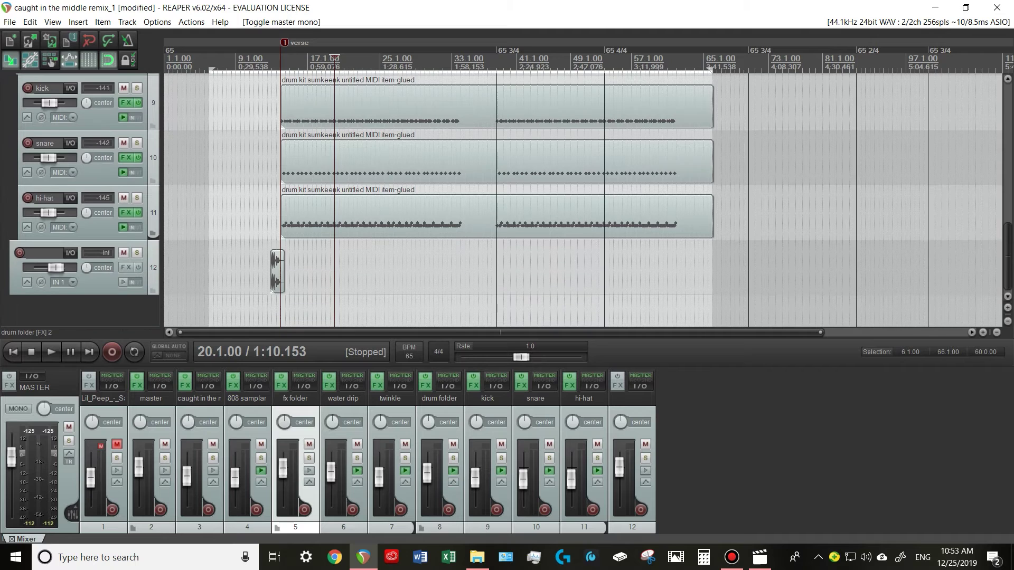
{"action": "scroll", "coordinate": [581, 201], "scroll_direction": "up", "scroll_amount": 2}
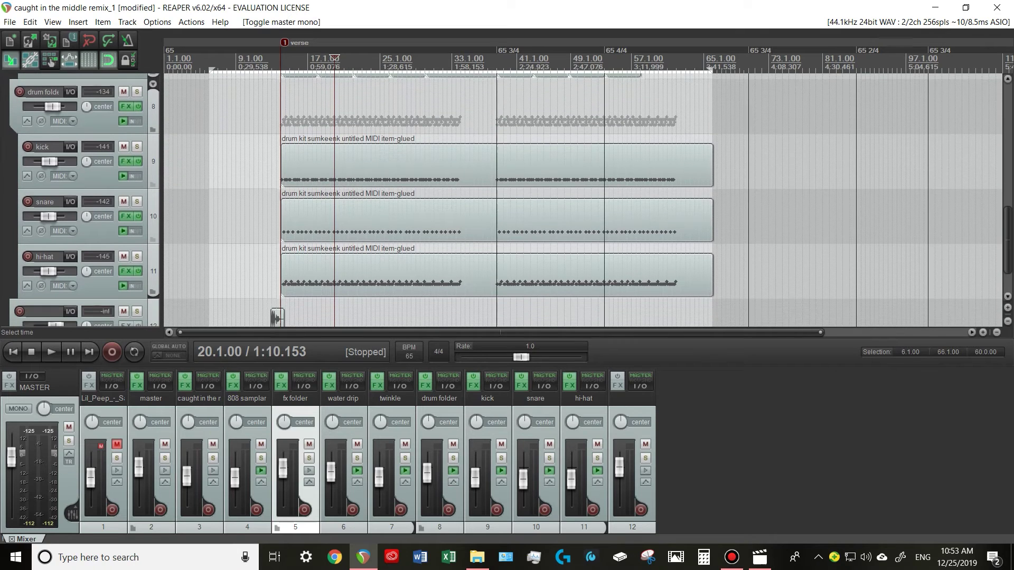
{"action": "scroll", "coordinate": [227, 158], "scroll_direction": "up", "scroll_amount": 5}
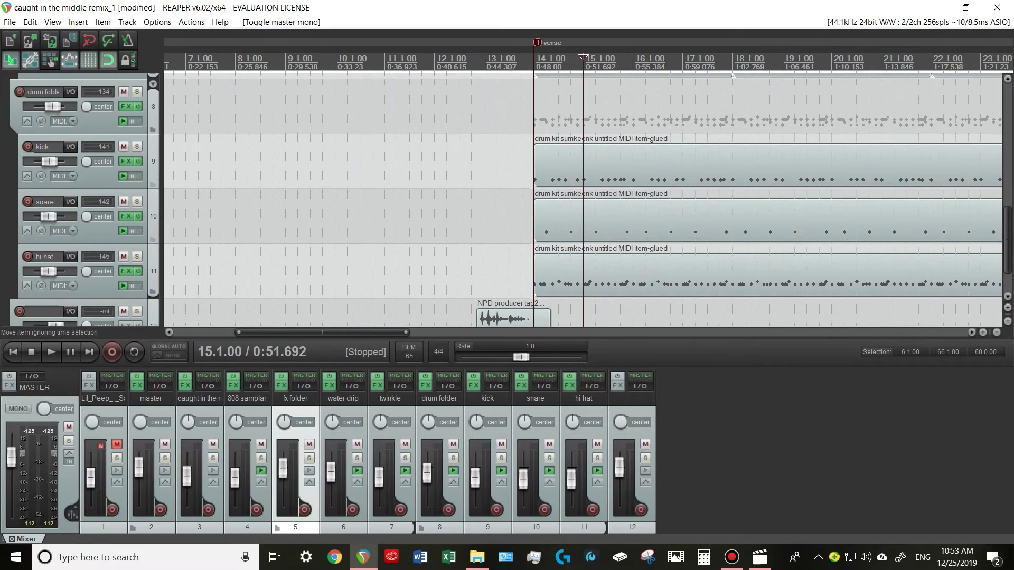
{"action": "double_click", "coordinate": [571, 163]}
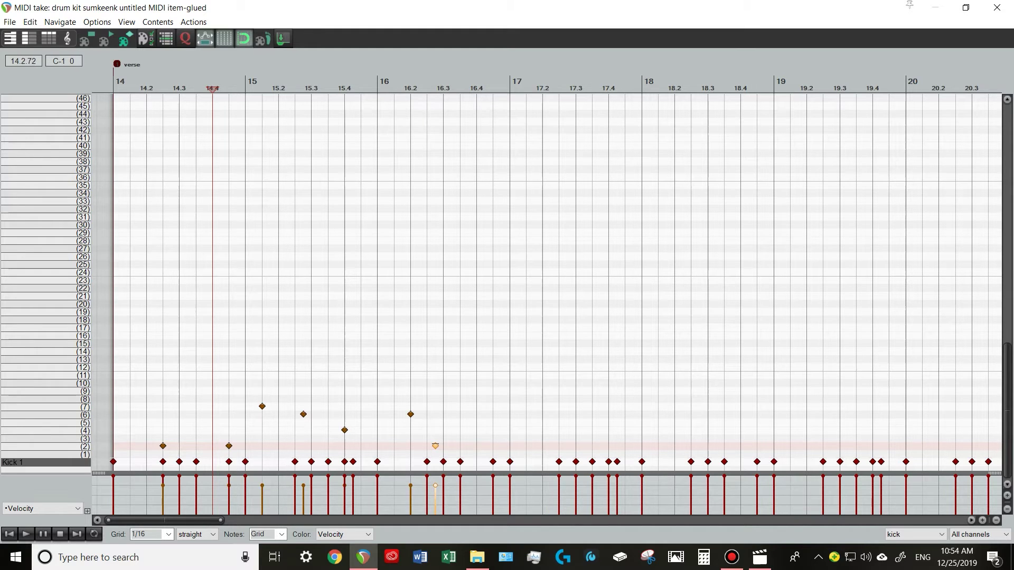
{"action": "left_click", "coordinate": [996, 7]}
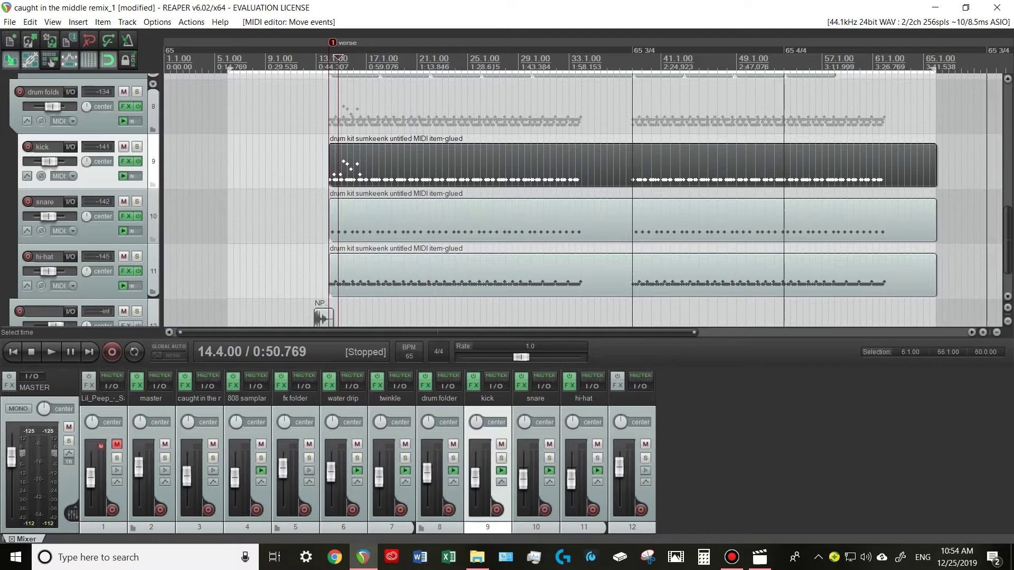
- Select the drum folder track and examine its combined drum pattern around bars 14 to 16
{"action": "key", "text": "Down"}
{"action": "key", "text": "Down"}
{"action": "key", "text": "Up"}
{"action": "key", "text": "Up"}
{"action": "key", "text": "Up"}
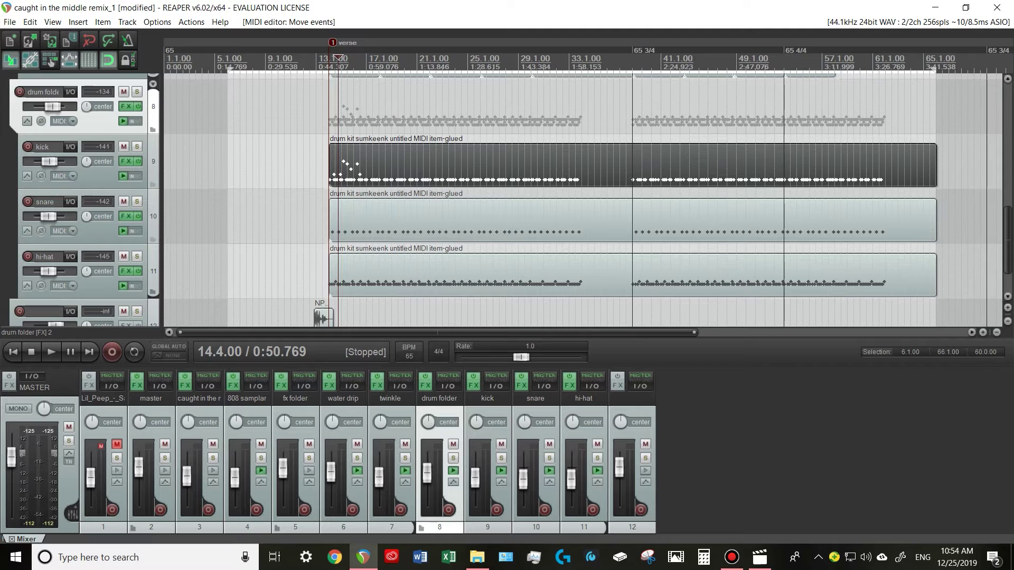
{"action": "scroll", "coordinate": [581, 200], "scroll_direction": "up", "scroll_amount": 2}
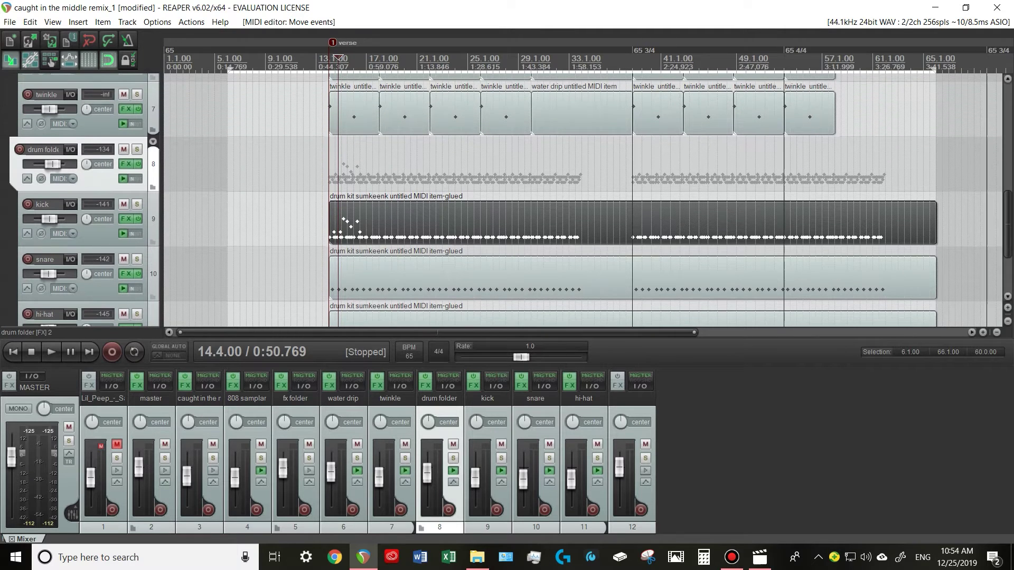
{"action": "scroll", "coordinate": [313, 211], "scroll_direction": "up", "scroll_amount": 3}
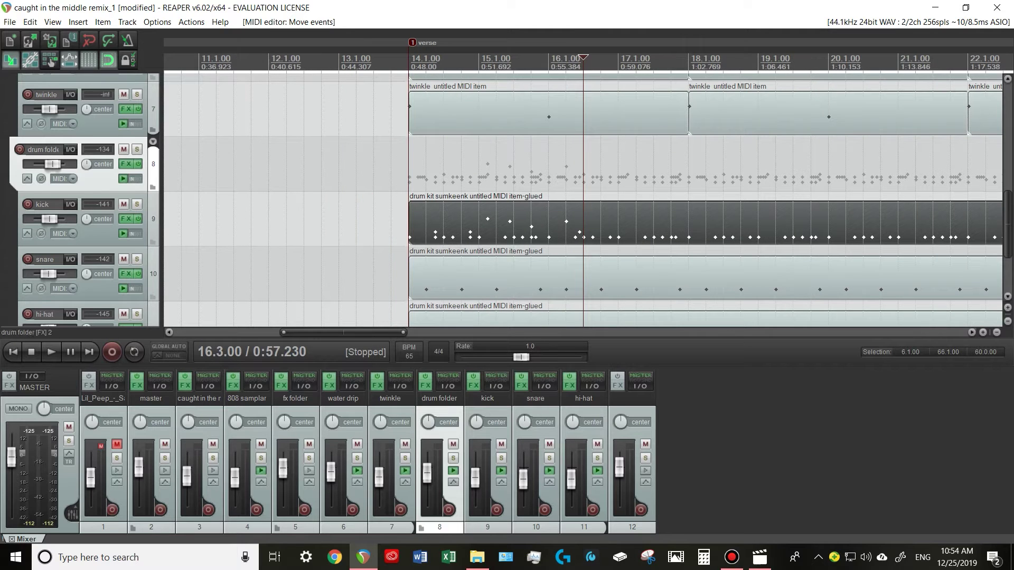
- Set a time selection from 14.1.00 to 17.4.00, insert a new MIDI item across it and move the item to the snare track
{"action": "scroll", "coordinate": [581, 212], "scroll_direction": "down", "scroll_amount": 3}
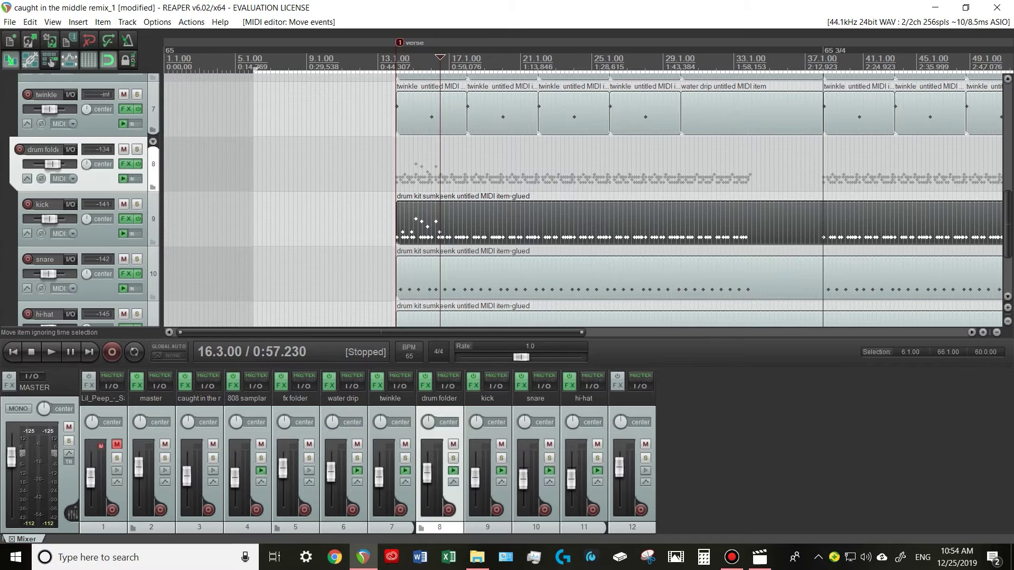
{"action": "scroll", "coordinate": [347, 211], "scroll_direction": "up", "scroll_amount": 3}
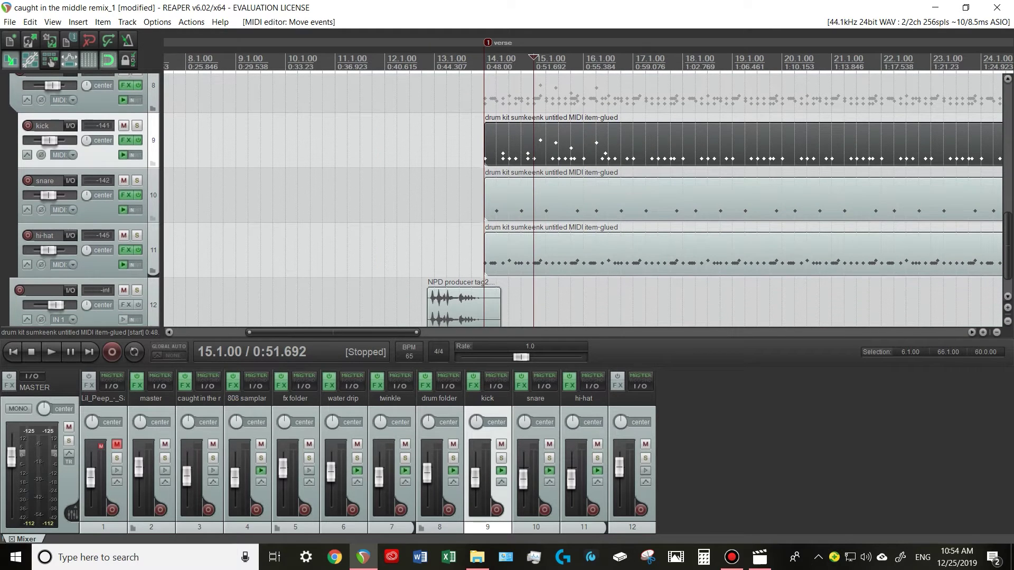
{"action": "scroll", "coordinate": [632, 211], "scroll_direction": "up", "scroll_amount": 2}
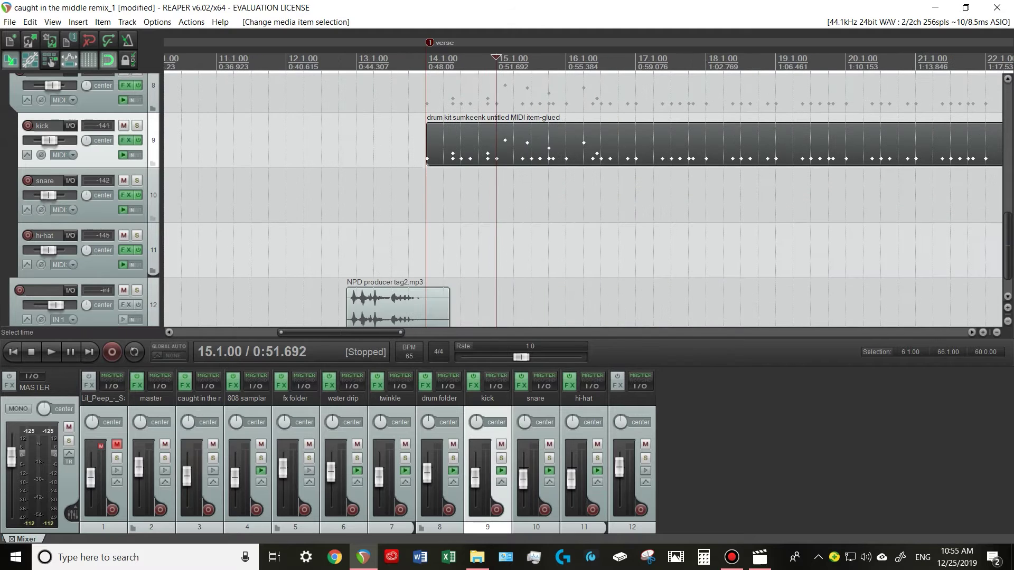
{"action": "left_click_drag", "start_coordinate": [427, 66], "coordinate": [688, 66]}
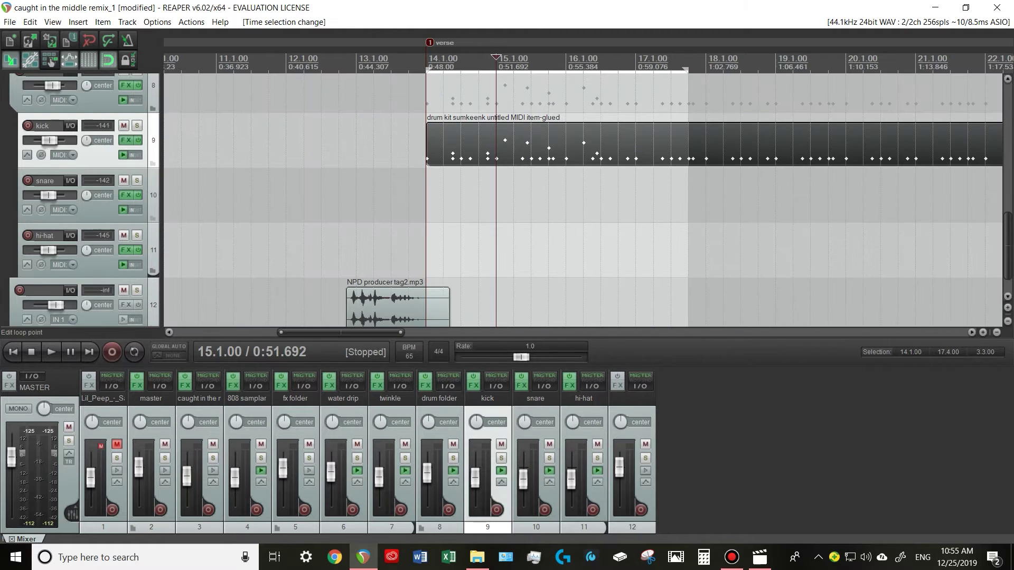
{"action": "left_click", "coordinate": [78, 21]}
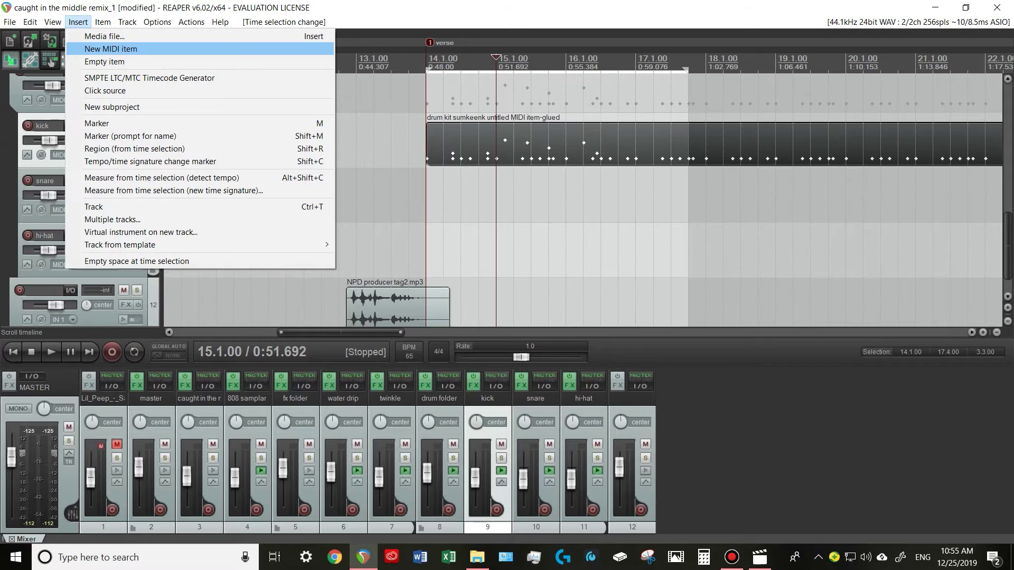
{"action": "left_click", "coordinate": [111, 48]}
{"action": "left_click_drag", "start_coordinate": [531, 148], "coordinate": [531, 201]}
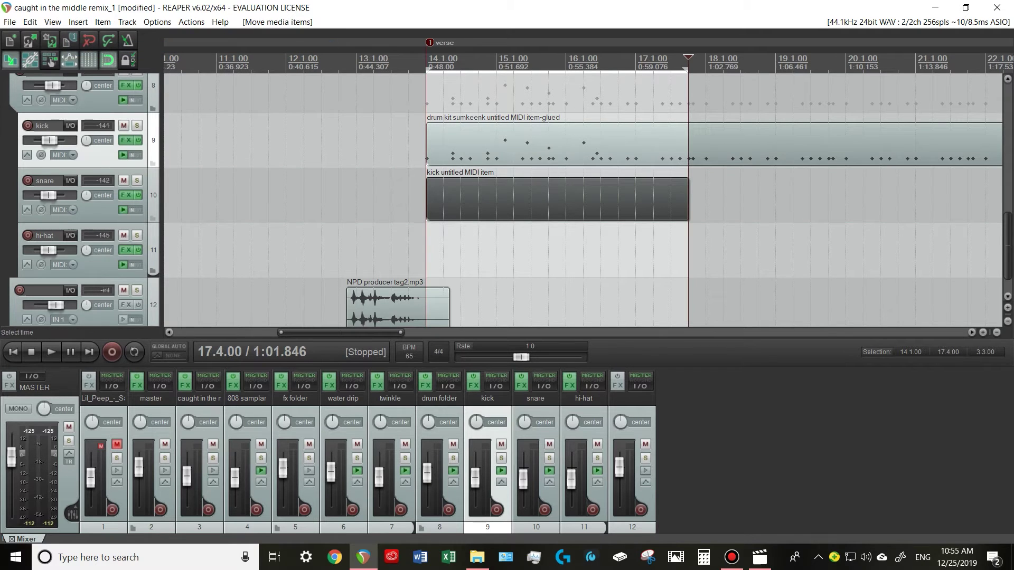
- Cut the three row 2 notes from the kick track's drum kit MIDI item and close the MIDI editor
{"action": "double_click", "coordinate": [514, 142]}
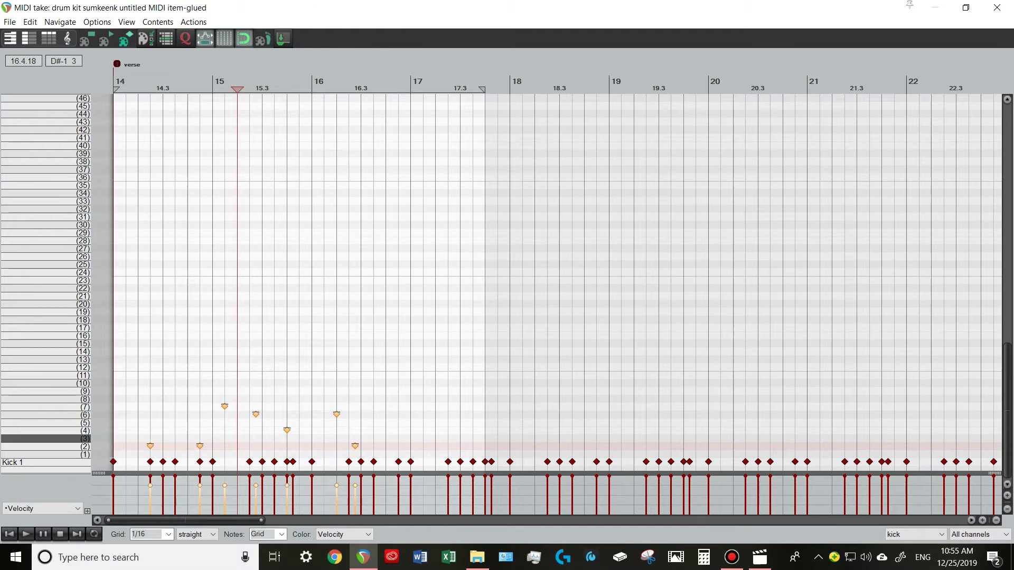
{"action": "left_click_drag", "start_coordinate": [390, 438], "coordinate": [135, 449]}
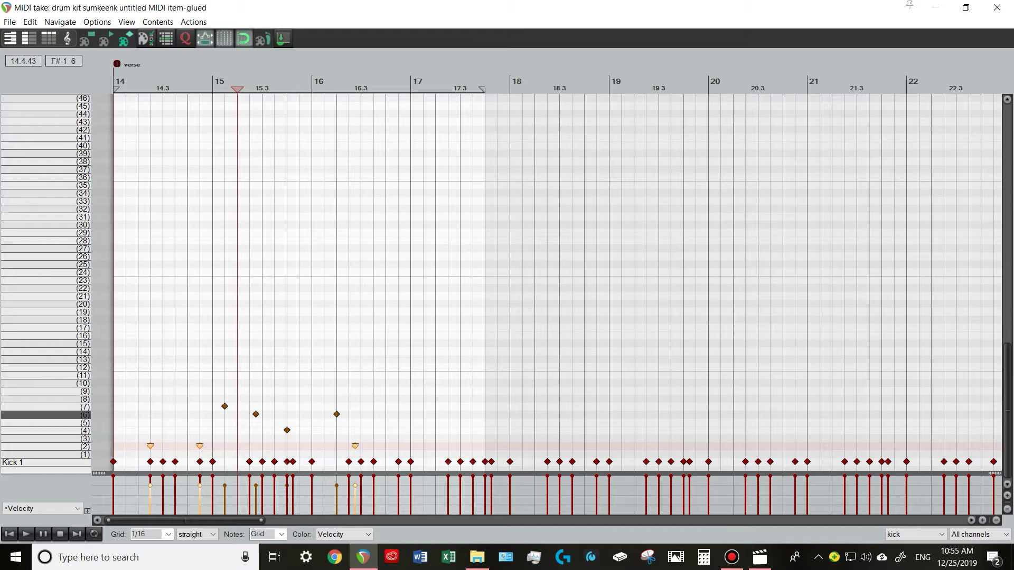
{"action": "key", "text": "Delete"}
{"action": "left_click", "coordinate": [996, 8]}
- Paste the three cut notes at bar 14 of the snare track's new MIDI item and close the MIDI editor
{"action": "left_click", "coordinate": [554, 197]}
{"action": "double_click", "coordinate": [554, 196]}
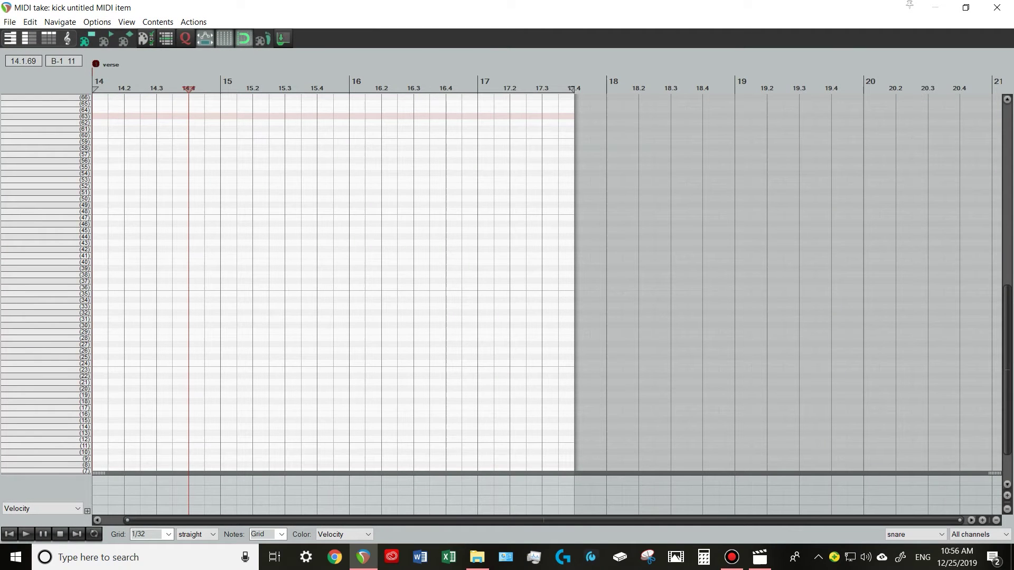
{"action": "key", "text": "ctrl+v"}
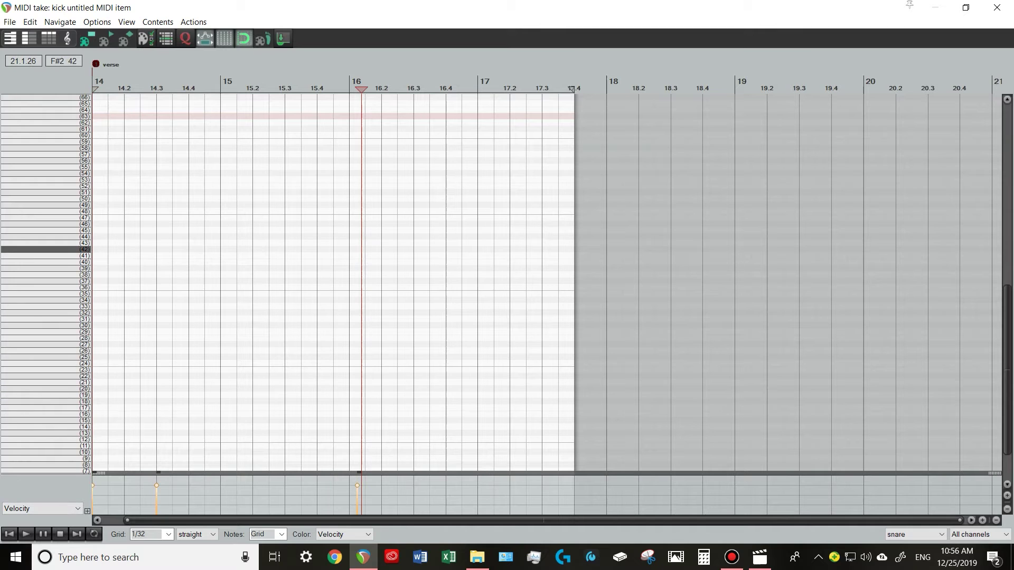
{"action": "key", "text": "f"}
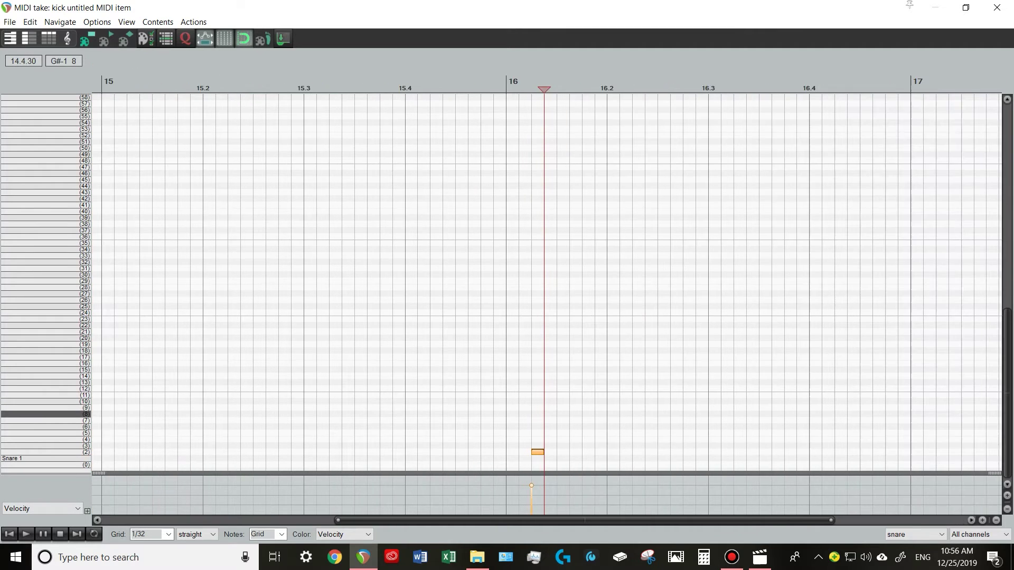
{"action": "scroll", "coordinate": [419, 458], "scroll_direction": "down", "scroll_amount": 3}
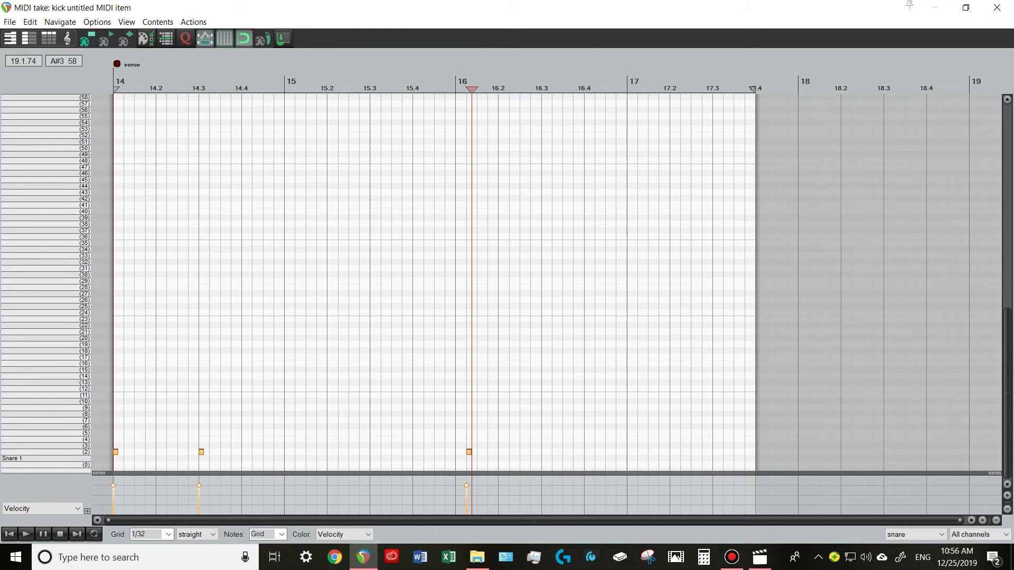
{"action": "left_click", "coordinate": [996, 7]}
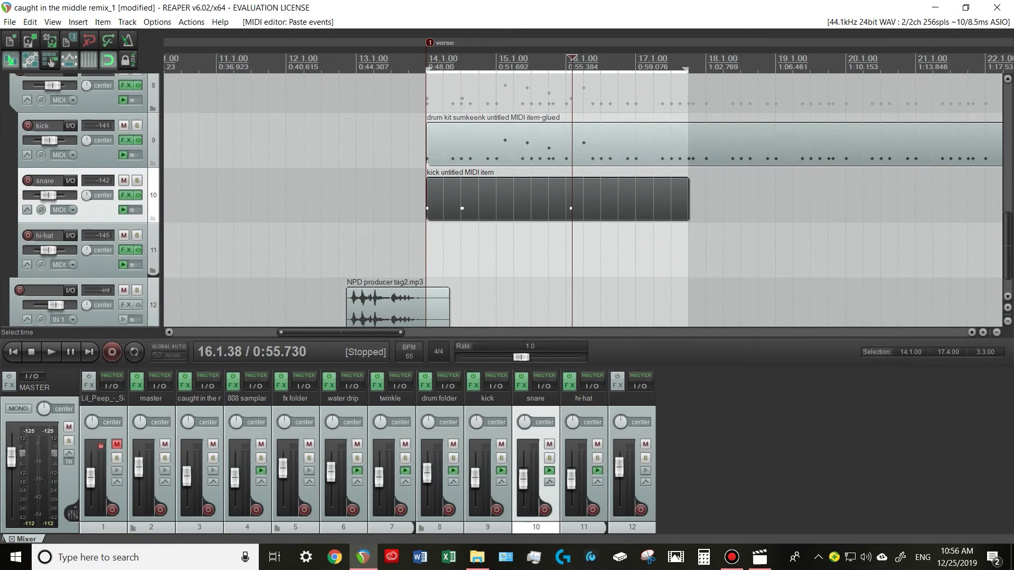
- Cut the remaining four notes above the Kick 1 row from the kick track's drum kit MIDI item
{"action": "left_click", "coordinate": [427, 68]}
{"action": "double_click", "coordinate": [528, 142]}
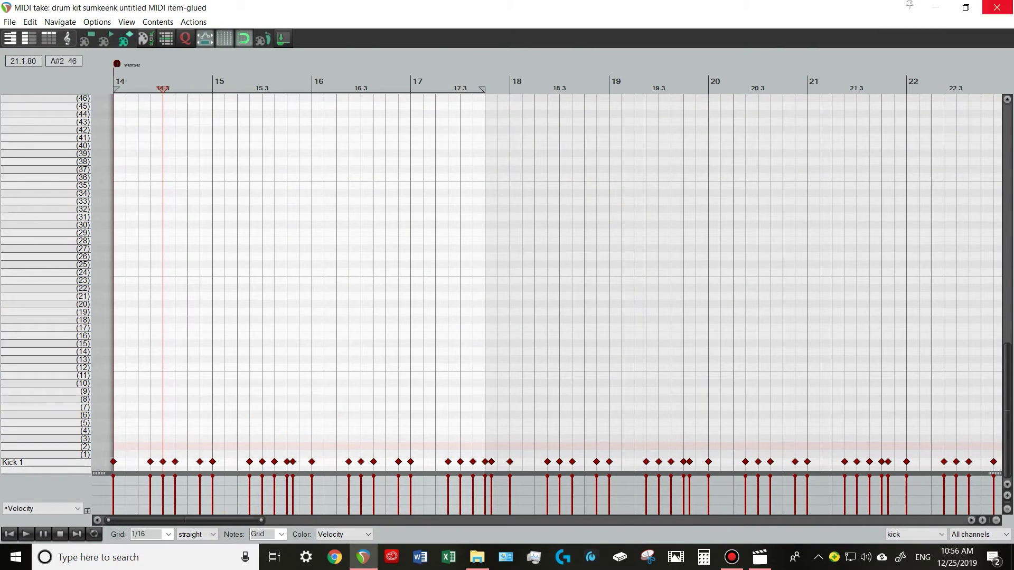
{"action": "left_click", "coordinate": [997, 7]}
- Paste the four cut notes at bar 14 of a new MIDI item on the hi-hat track and close the MIDI editor
{"action": "double_click", "coordinate": [498, 254]}
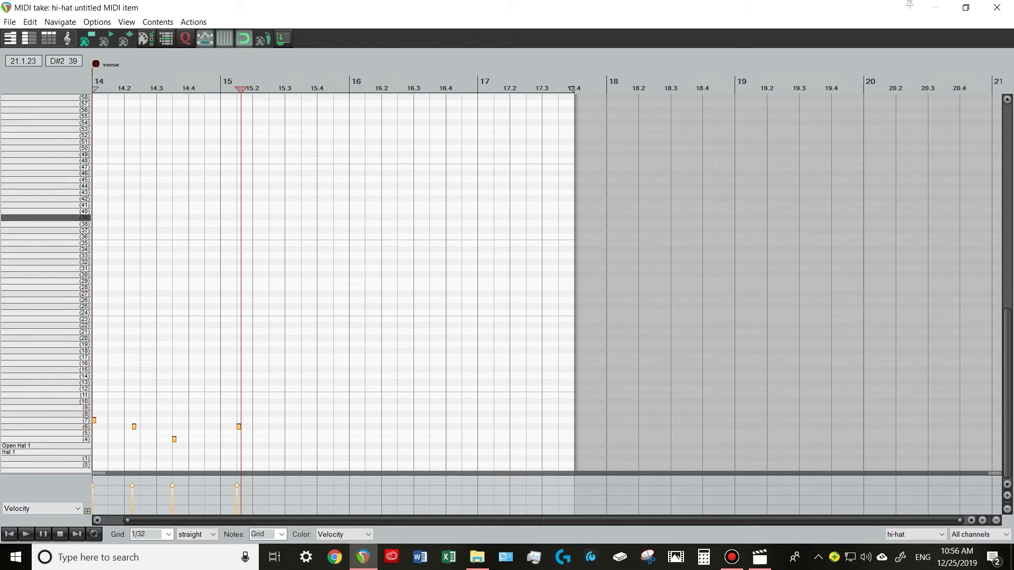
{"action": "scroll", "coordinate": [290, 249], "scroll_direction": "up", "scroll_amount": 2}
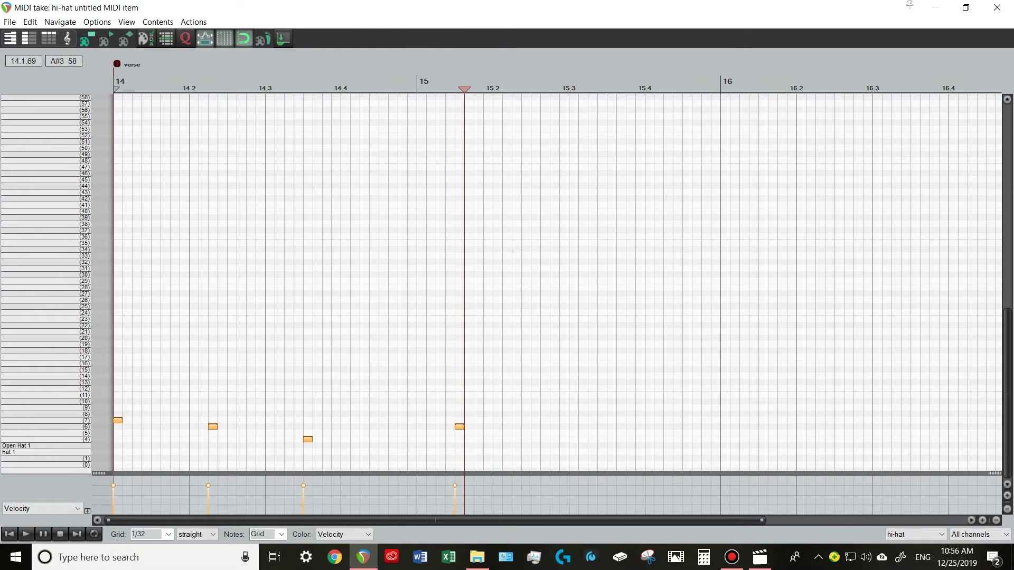
{"action": "left_click", "coordinate": [151, 87]}
{"action": "left_click", "coordinate": [188, 98]}
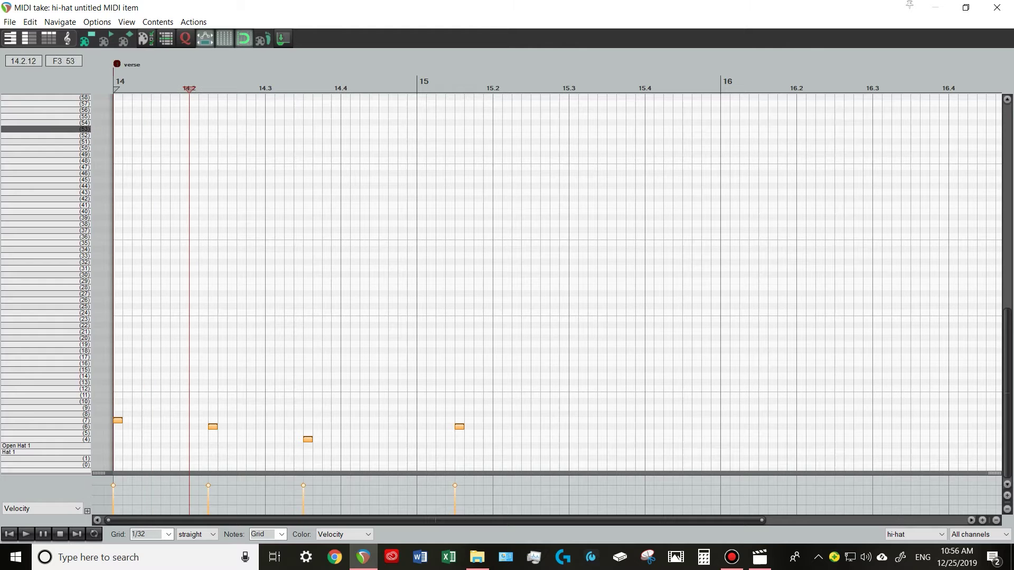
{"action": "left_click", "coordinate": [275, 147]}
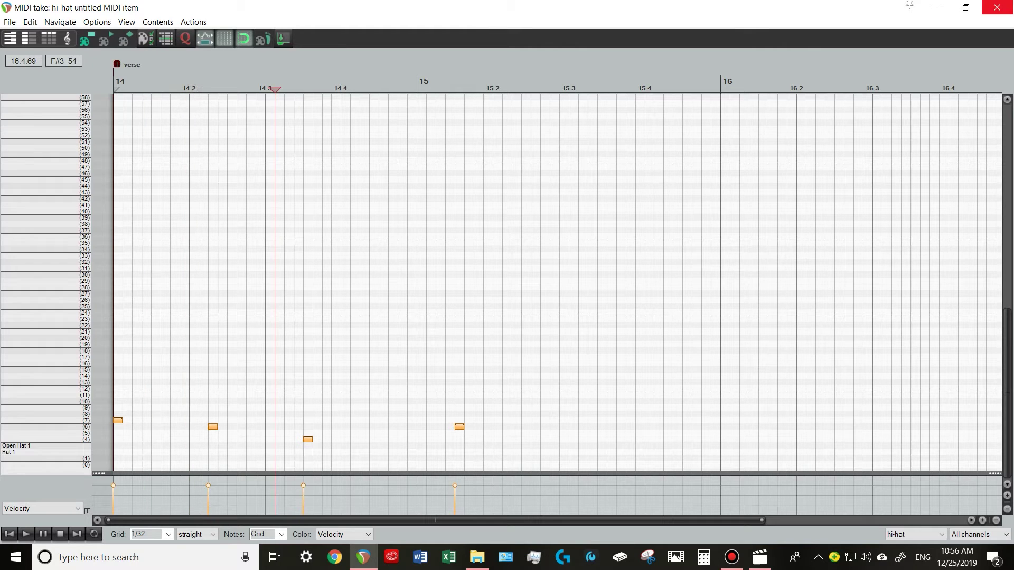
{"action": "left_click", "coordinate": [996, 7]}
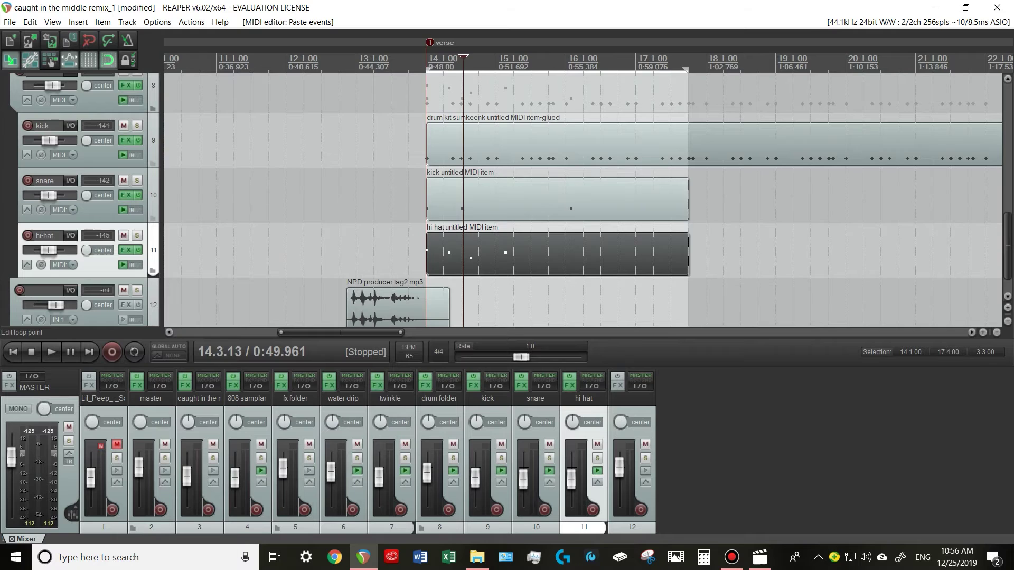
- Place the edit cursor at 21.1.00 and examine how the kick, snare and hi-hat items line up along the timeline
{"action": "scroll", "coordinate": [385, 211], "scroll_direction": "down", "scroll_amount": 5}
{"action": "left_click", "coordinate": [391, 58]}
{"action": "left_click", "coordinate": [397, 58]}
{"action": "left_click", "coordinate": [453, 58]}
{"action": "left_click", "coordinate": [520, 58]}
{"action": "scroll", "coordinate": [520, 211], "scroll_direction": "down", "scroll_amount": 3}
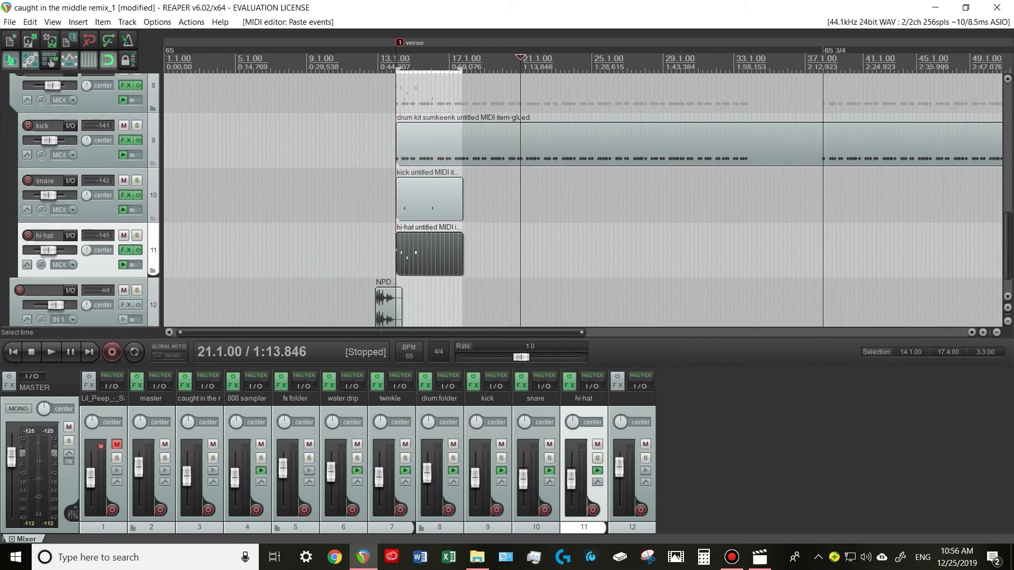
{"action": "scroll", "coordinate": [293, 211], "scroll_direction": "up", "scroll_amount": 5}
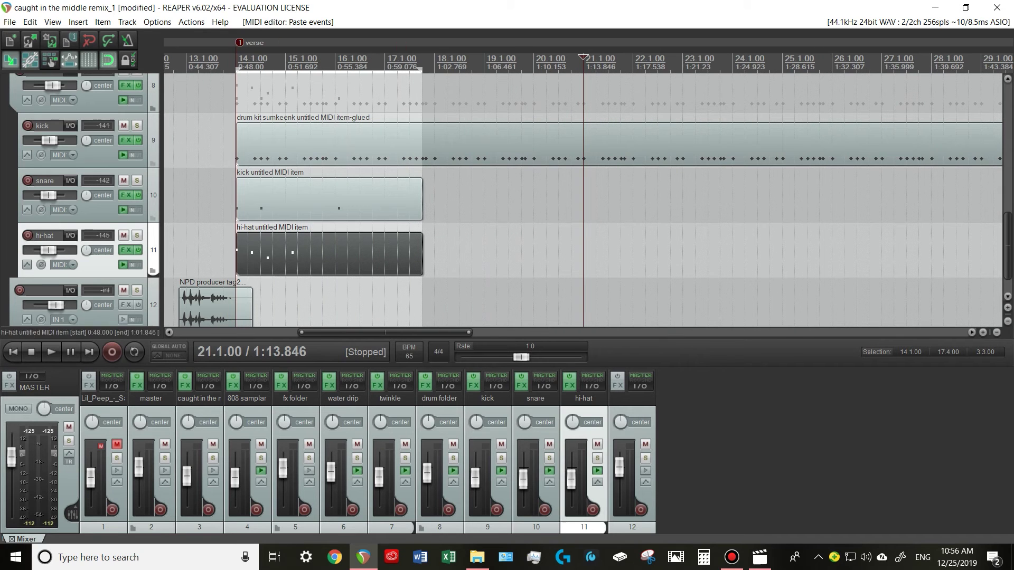
{"action": "scroll", "coordinate": [293, 254], "scroll_direction": "down", "scroll_amount": 5}
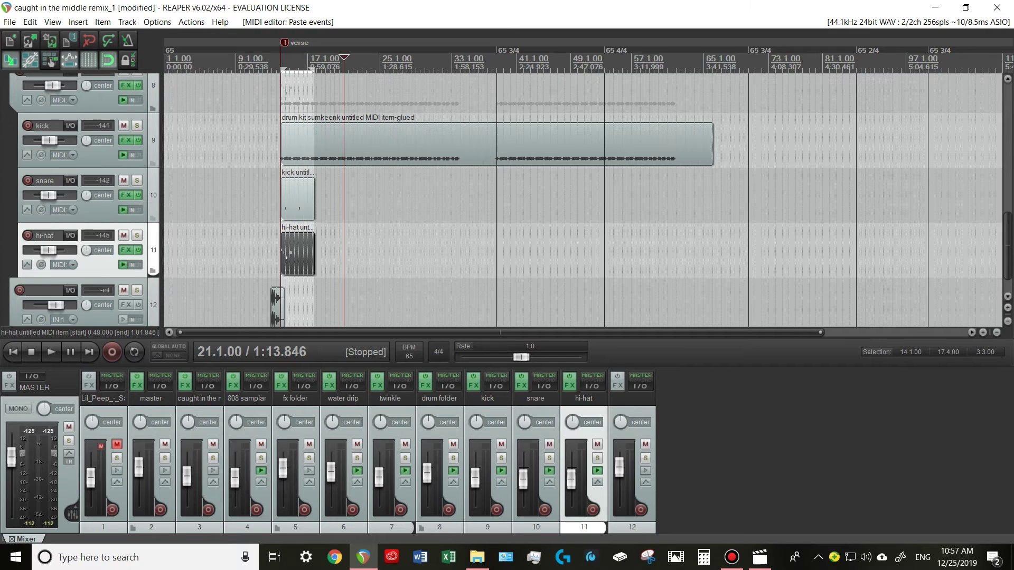
- Switch to File Explorer, create a folder named "stem video stems 120bpm" in wav and mp3, and add a new folder inside it
{"action": "key", "text": "alt+Tab"}
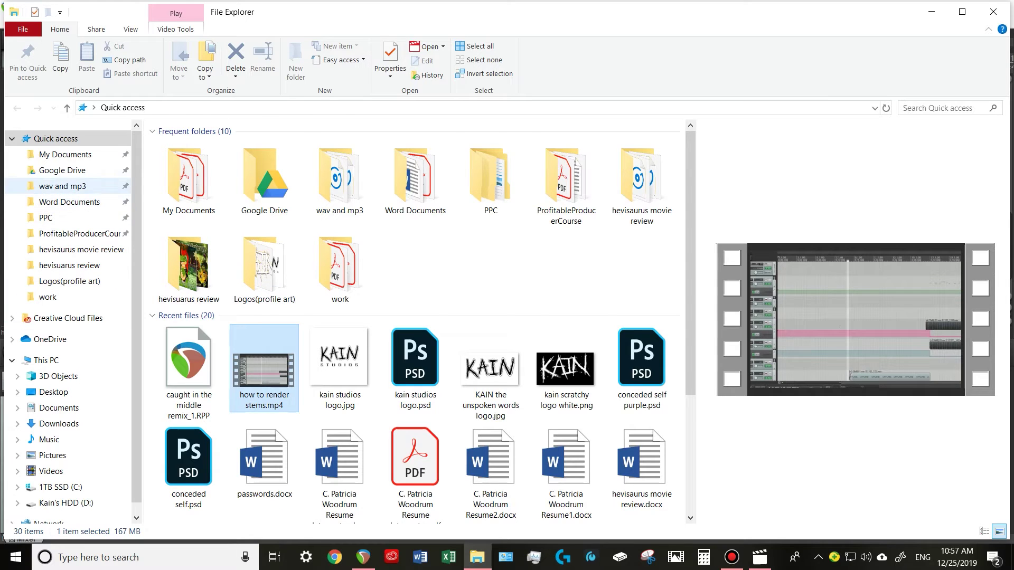
{"action": "left_click", "coordinate": [62, 186]}
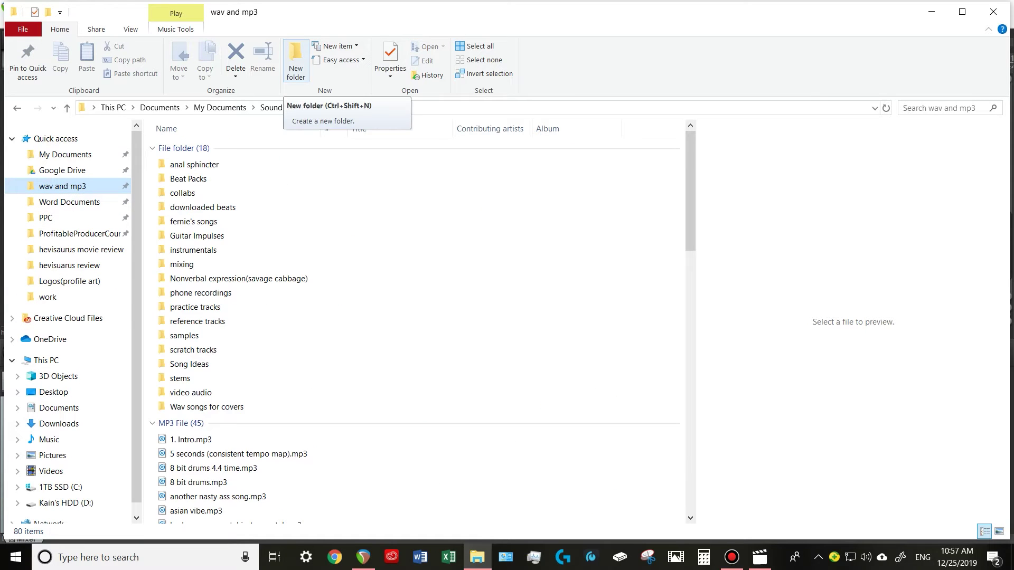
{"action": "left_click", "coordinate": [296, 61]}
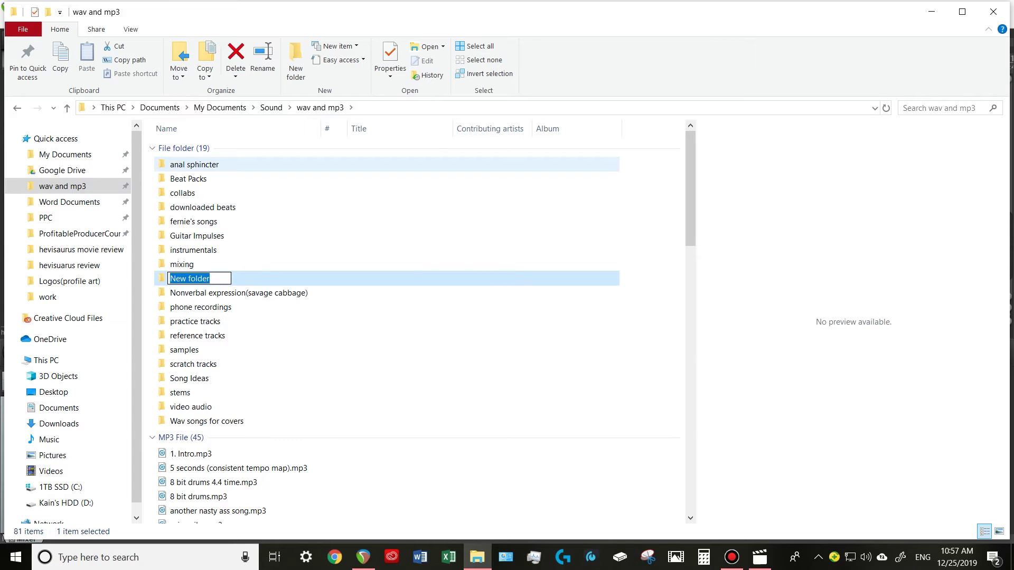
{"action": "type", "text": "stem video"}
{"action": "key", "text": "BackSpace"}
{"action": "type", "text": "s"}
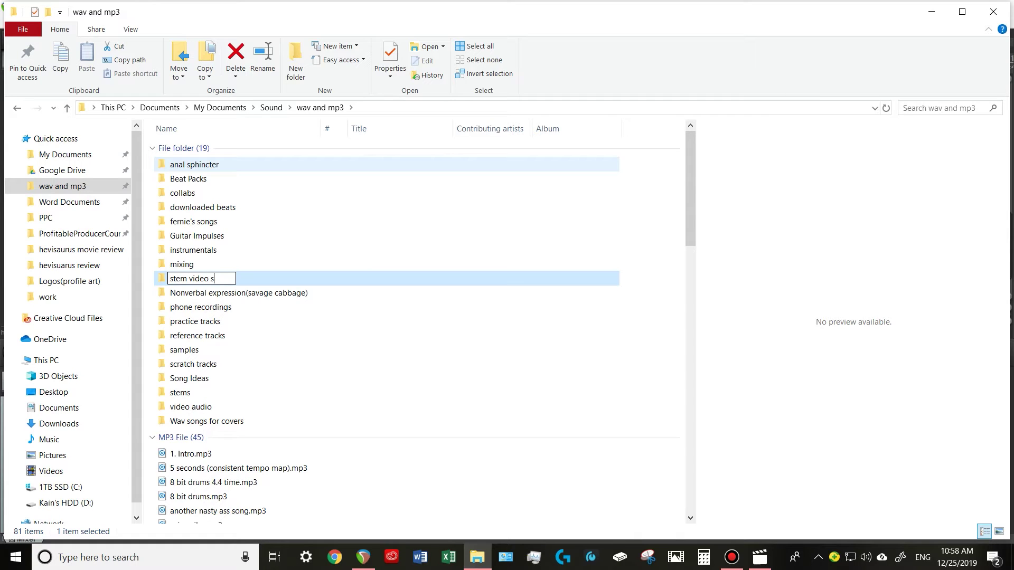
{"action": "type", "text": "tems 120bpm"}
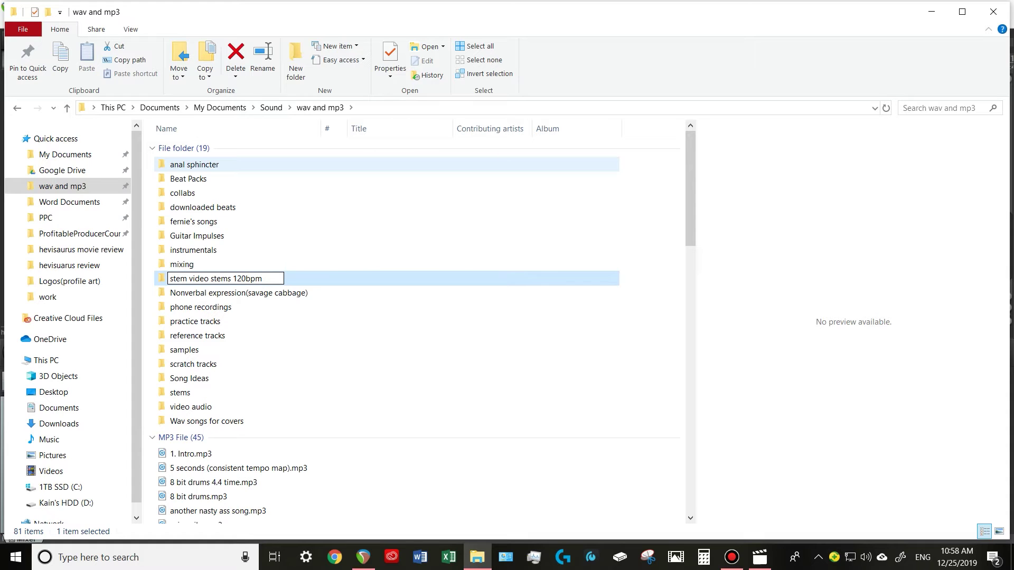
{"action": "key", "text": "Return"}
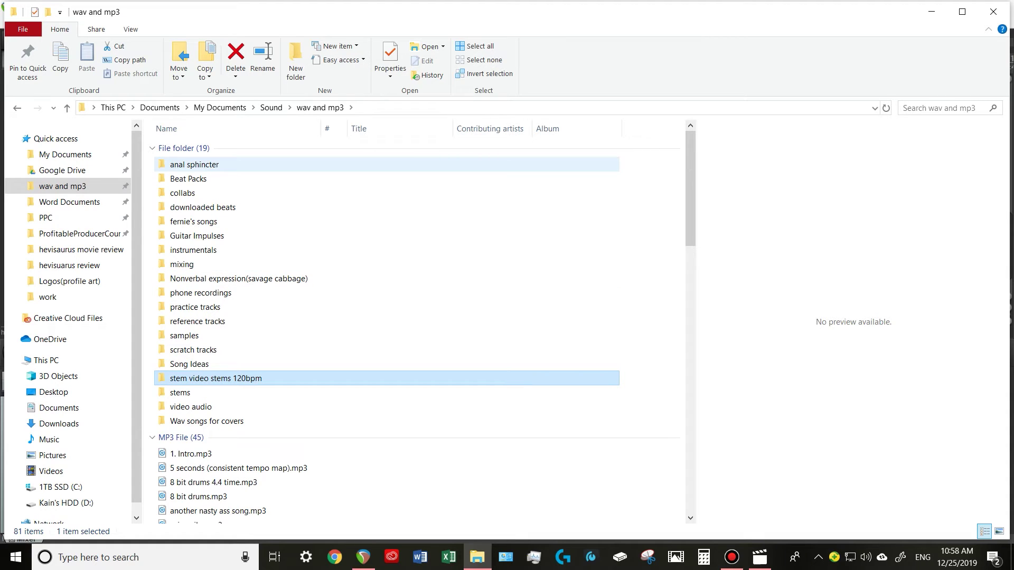
{"action": "key", "text": "Return"}
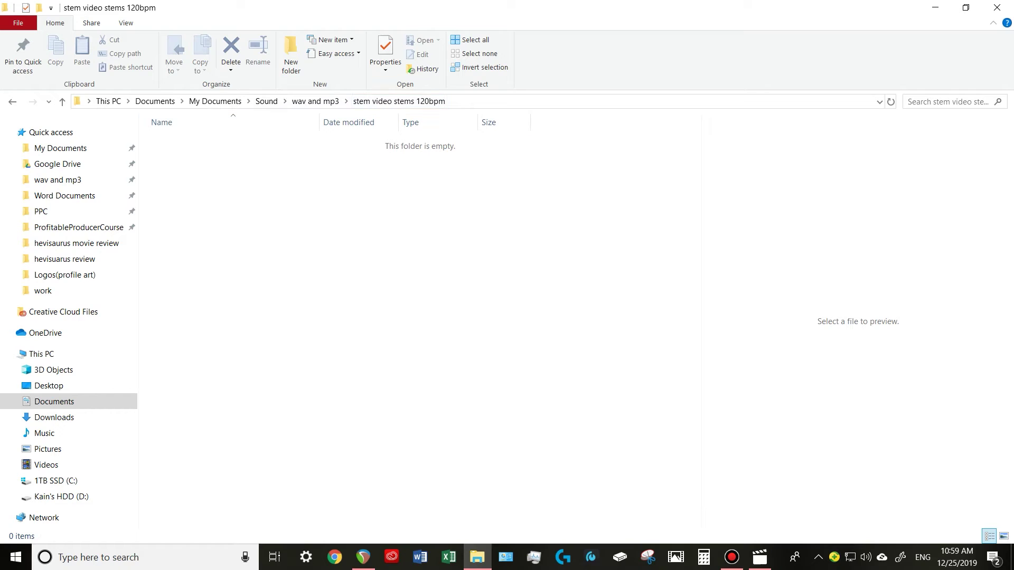
{"action": "left_click", "coordinate": [291, 53]}
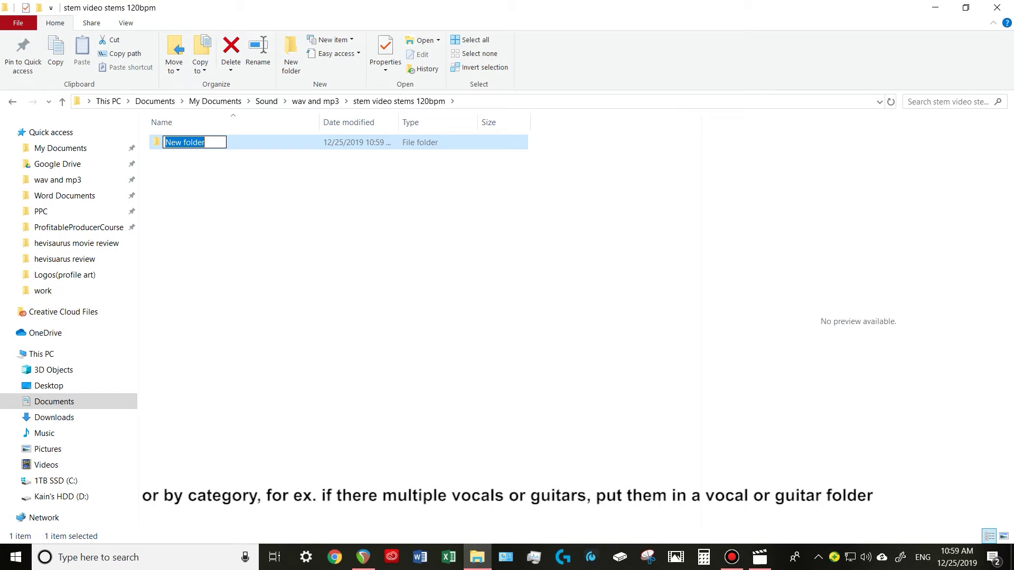
- Switch to REAPER and select the drum folder track above the kick, snare and hi-hat tracks
{"action": "left_click", "coordinate": [362, 557]}
{"action": "scroll", "coordinate": [581, 200], "scroll_direction": "up", "scroll_amount": 3}
{"action": "scroll", "coordinate": [79, 201], "scroll_direction": "down", "scroll_amount": 1}
{"action": "left_click", "coordinate": [103, 132]}
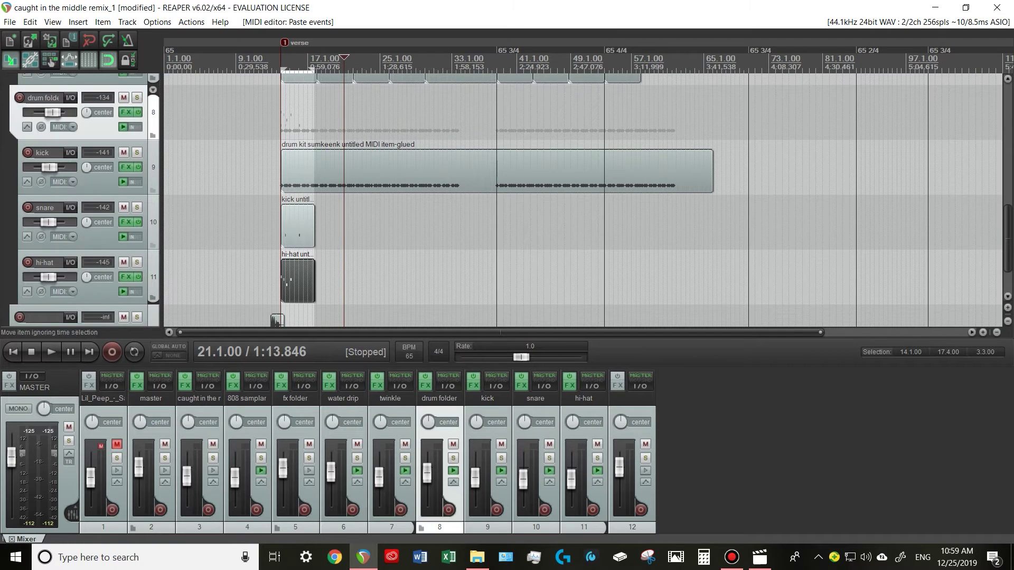
- Switch back to File Explorer, name the new subfolder "drums" and open it
{"action": "key", "text": "alt+Tab"}
{"action": "key", "text": "F2"}
{"action": "type", "text": "drums"}
{"action": "key", "text": "Return"}
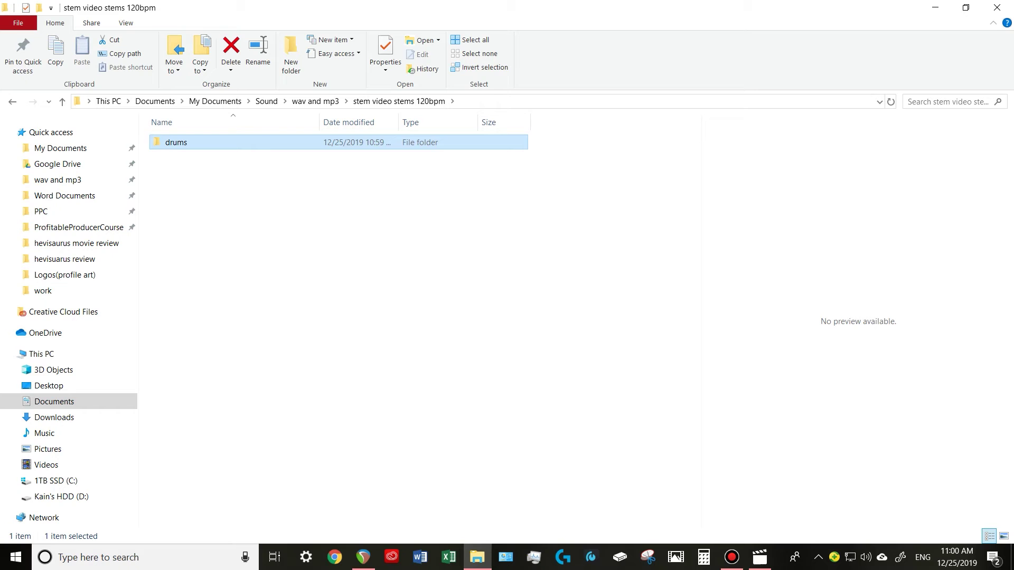
{"action": "key", "text": "Return"}
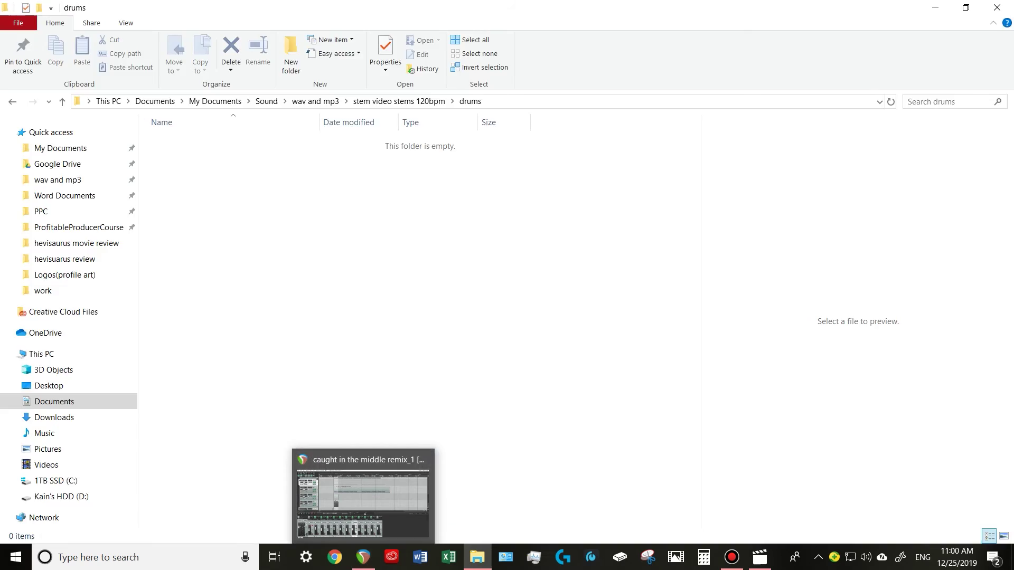
- Switch to REAPER and set the render source to Stems (selected tracks) for the selected drum tracks
{"action": "left_click", "coordinate": [363, 557]}
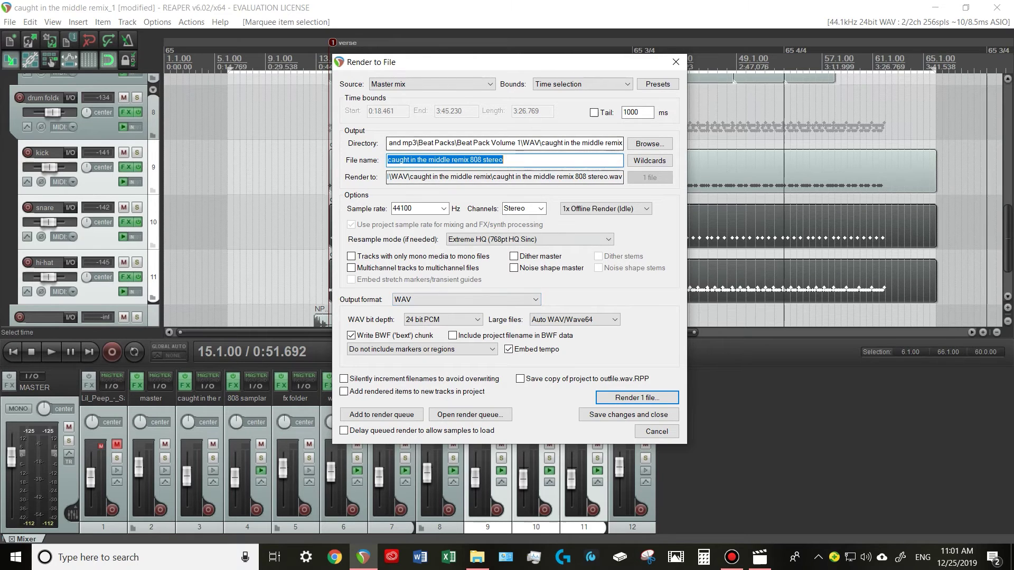
{"action": "left_click", "coordinate": [443, 319]}
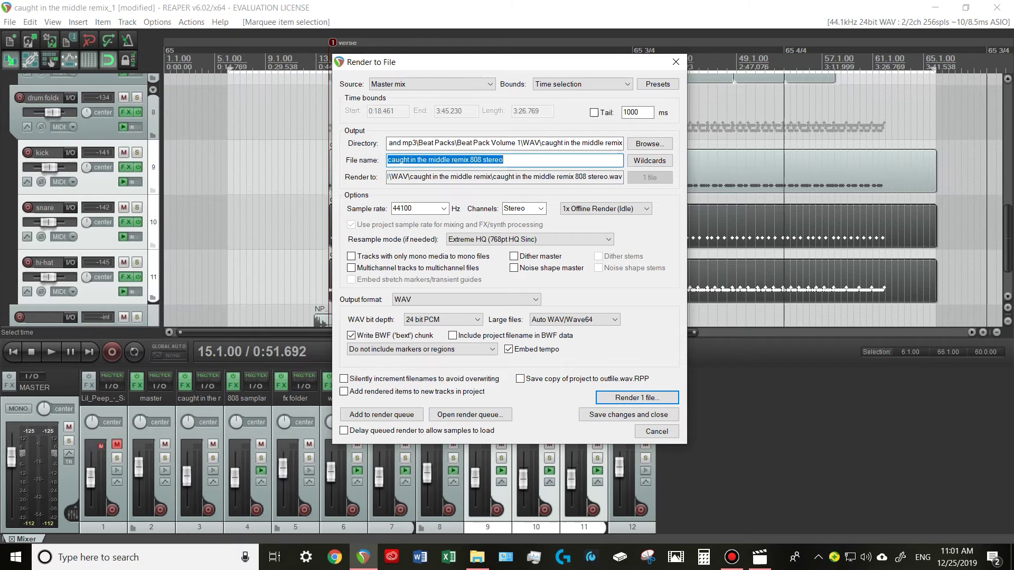
{"action": "left_click", "coordinate": [432, 84]}
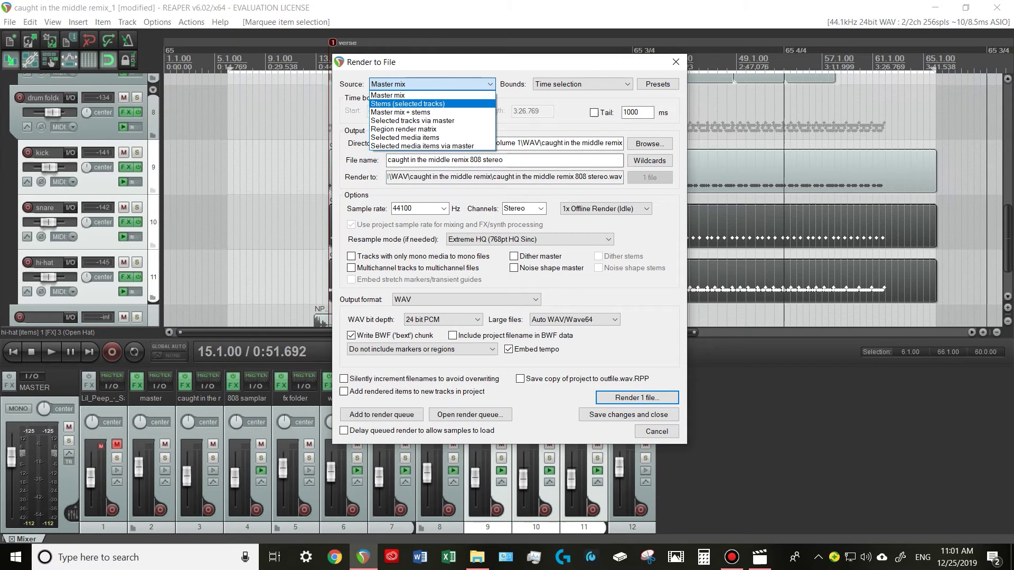
{"action": "key", "text": "Return"}
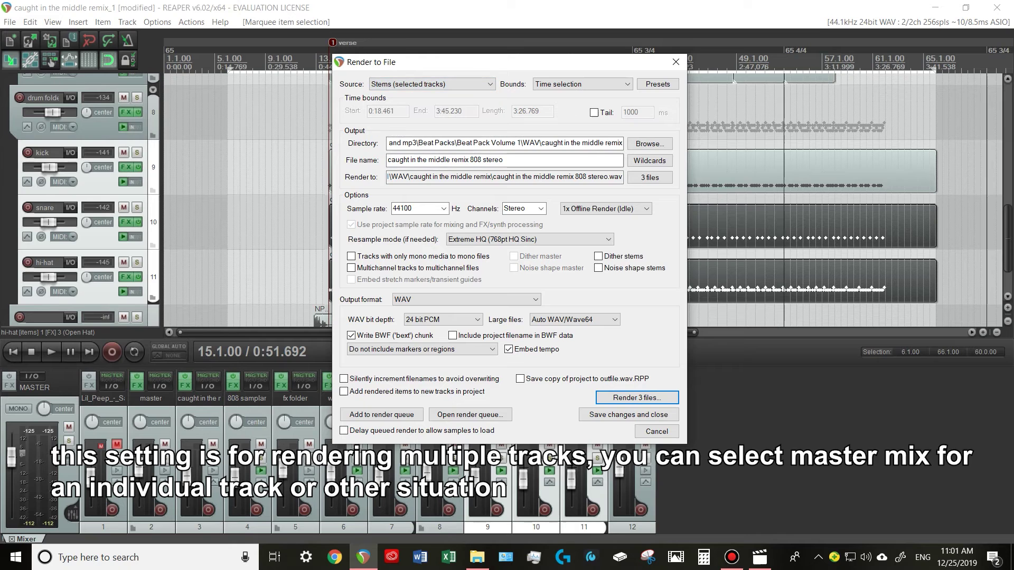
- Set the render directory to the "drums" folder inside "stem video stems 120bpm"
{"action": "left_click", "coordinate": [649, 144]}
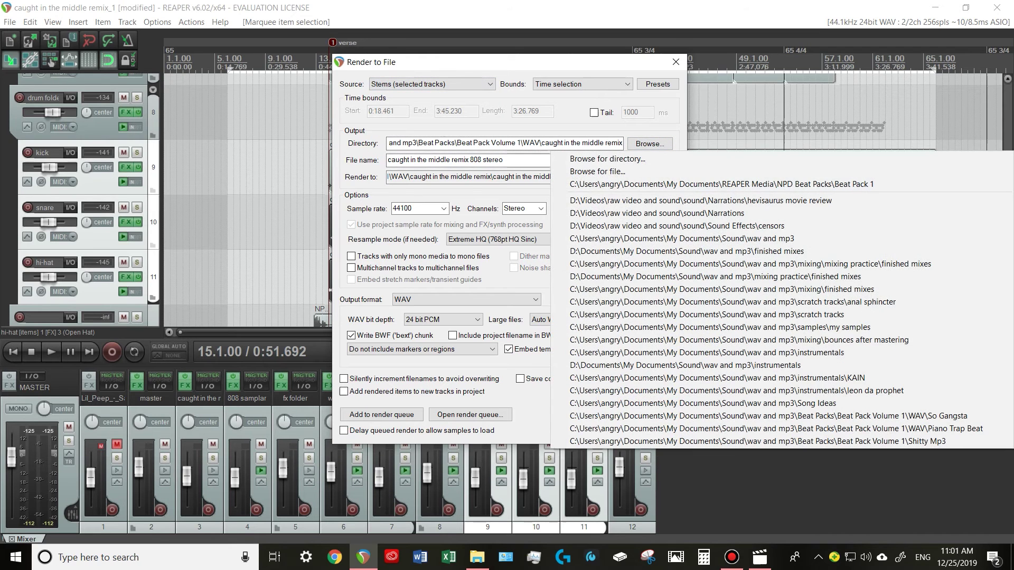
{"action": "left_click", "coordinate": [607, 158]}
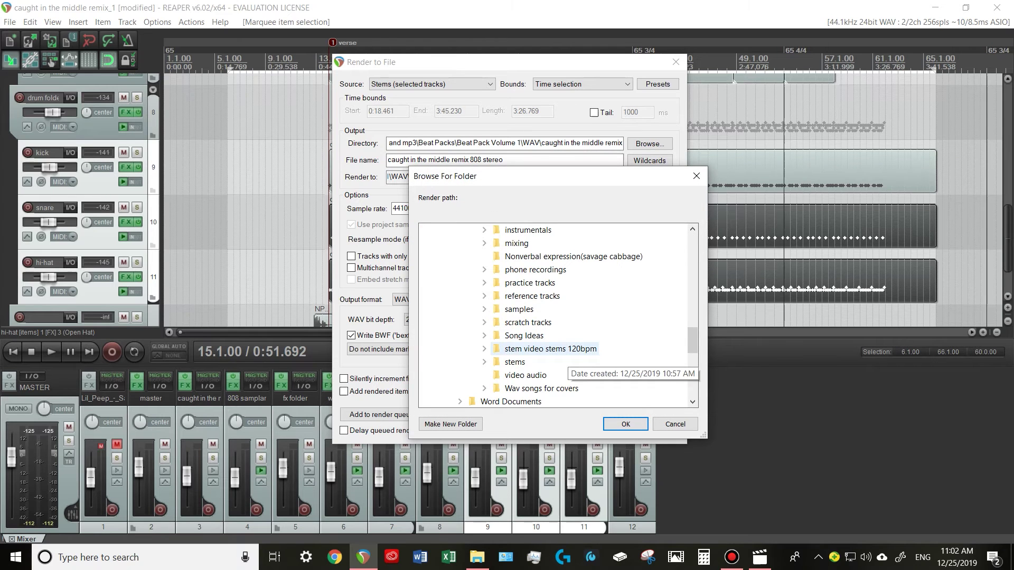
{"action": "left_click", "coordinate": [568, 350]}
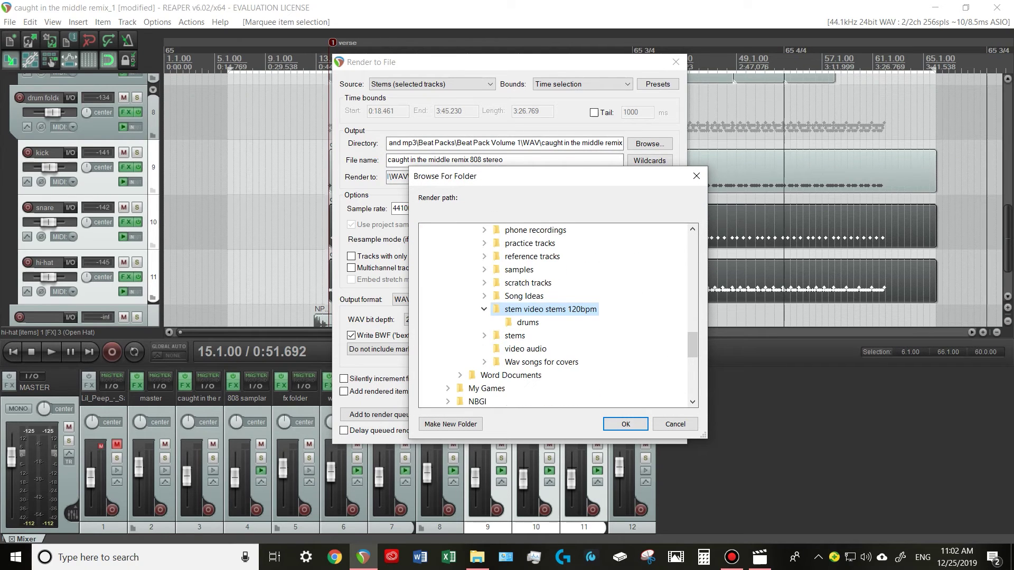
{"action": "left_click", "coordinate": [528, 323]}
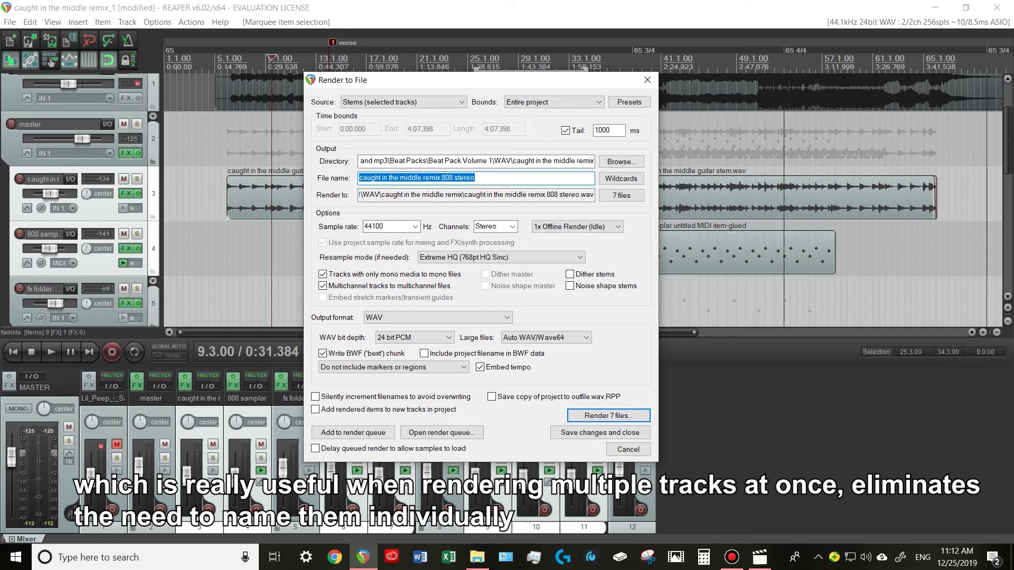
- Clear the render file name and insert the $track wildcard so each stem is named after its track
{"action": "key", "text": "BackSpace"}
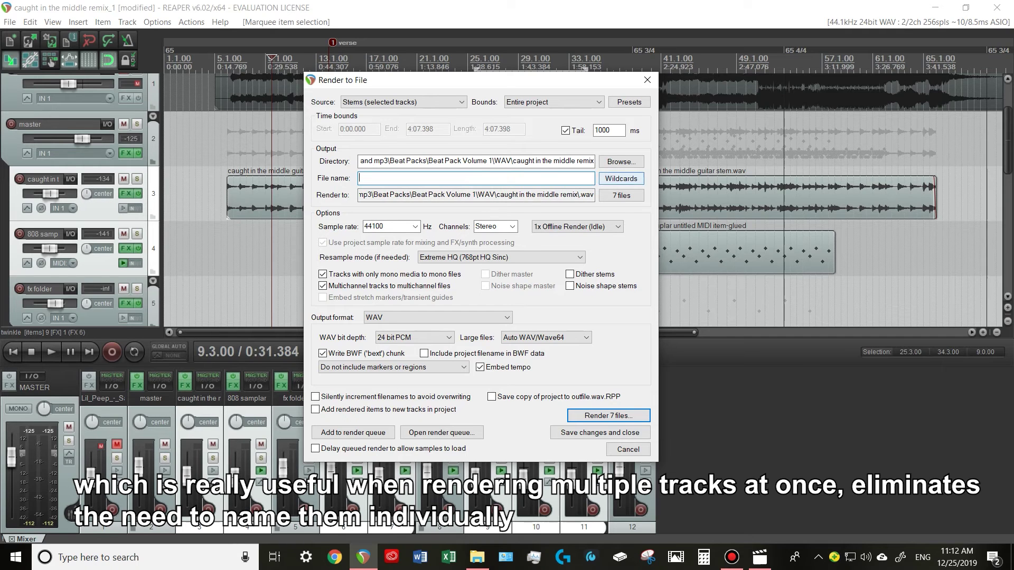
{"action": "left_click", "coordinate": [621, 178]}
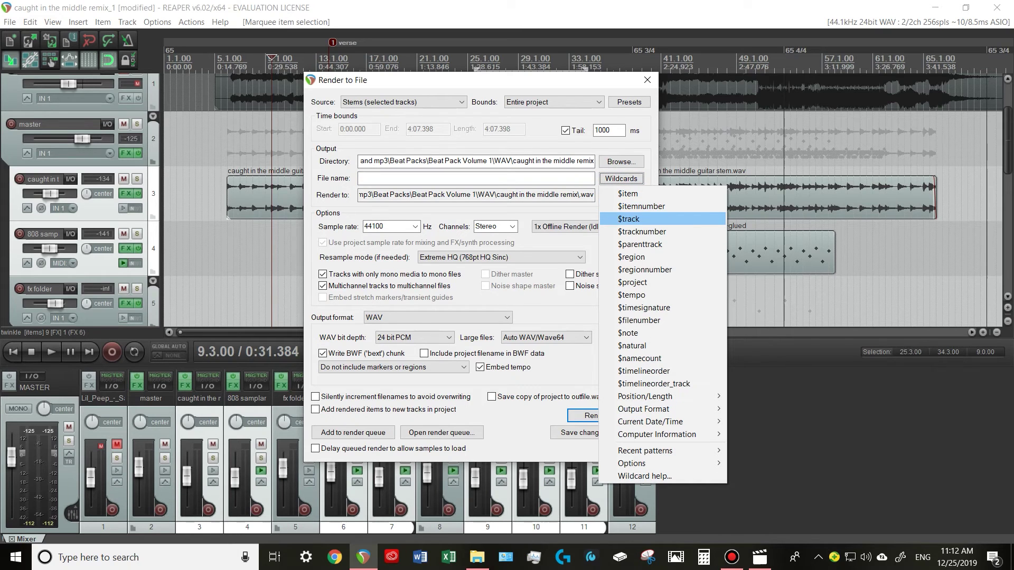
{"action": "left_click", "coordinate": [628, 218]}
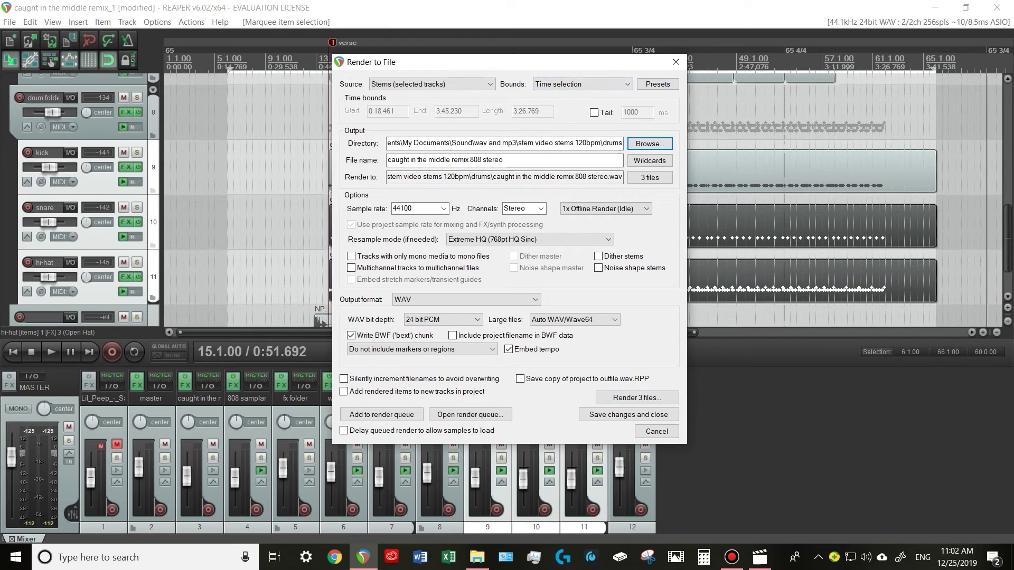
- Set the render bounds to Entire project
{"action": "key", "text": "alt+Down"}
{"action": "key", "text": "Up"}
{"action": "key", "text": "Up"}
{"action": "key", "text": "Down"}
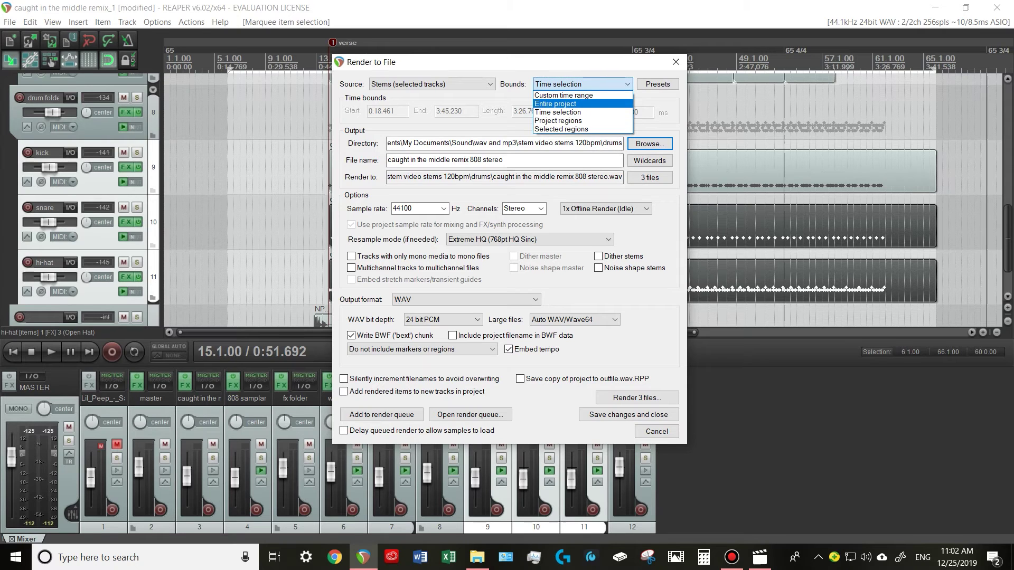
{"action": "key", "text": "Return"}
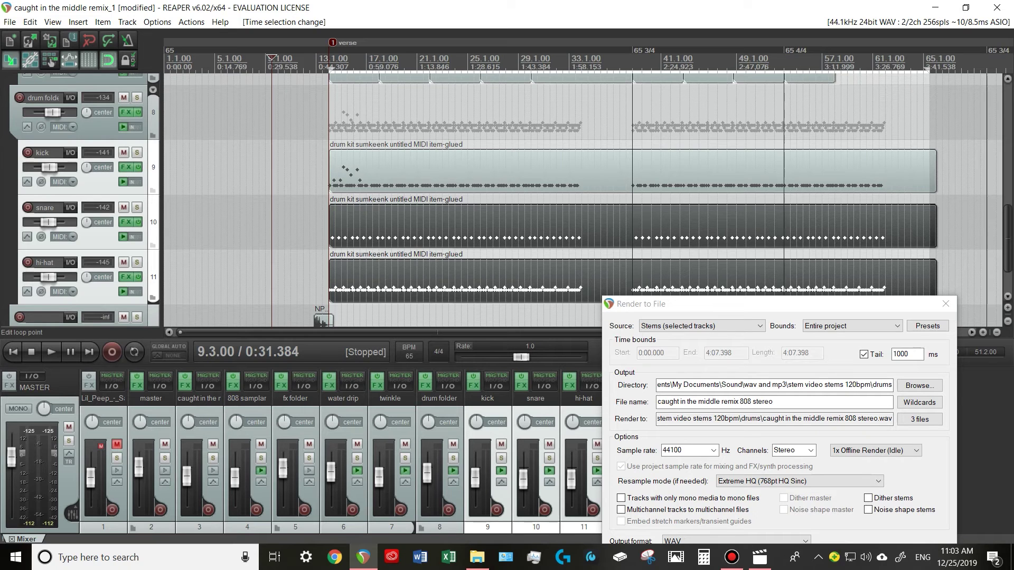
- Make a time selection from 25.3.00 to 34.3.00, and try moving the drum items to the project start before undoing the move
{"action": "mouse_move", "coordinate": [329, 69]}
{"action": "left_mouse_down"}
{"action": "mouse_move", "coordinate": [618, 71]}
{"action": "mouse_move", "coordinate": [329, 70]}
{"action": "left_mouse_up"}
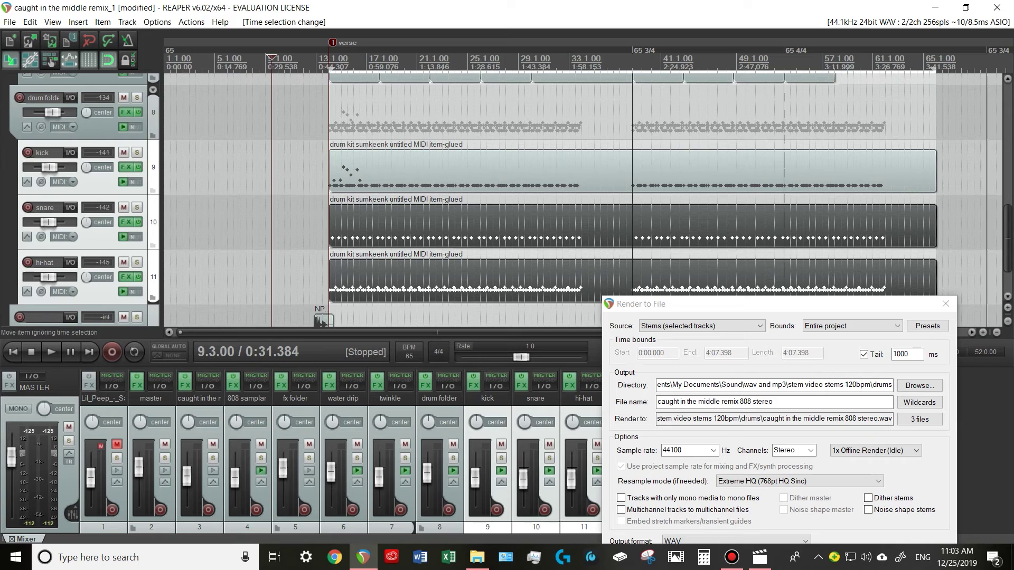
{"action": "left_click_drag", "start_coordinate": [474, 261], "coordinate": [587, 262]}
{"action": "left_click_drag", "start_coordinate": [710, 136], "coordinate": [356, 285]}
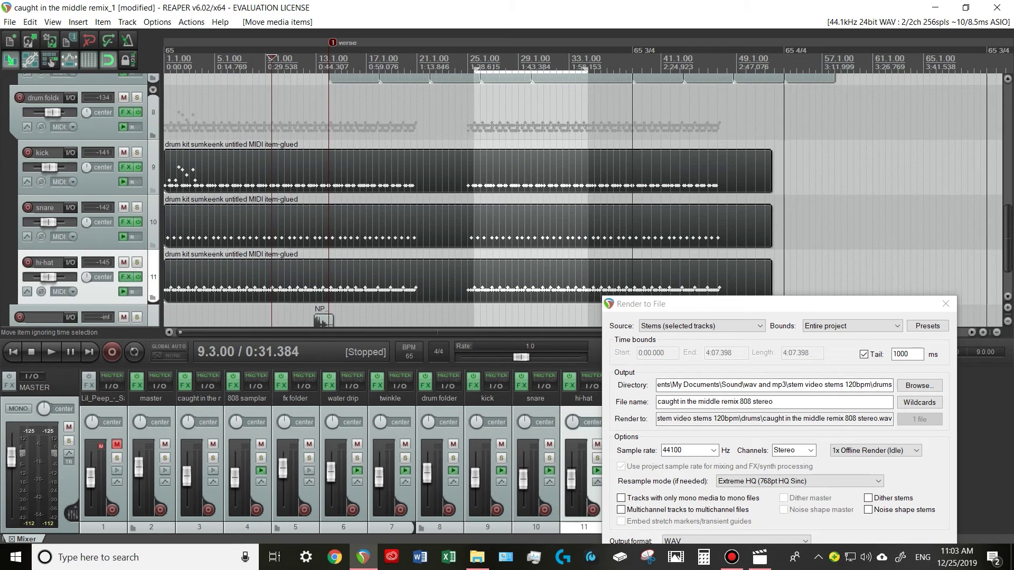
{"action": "key", "text": "ctrl+z"}
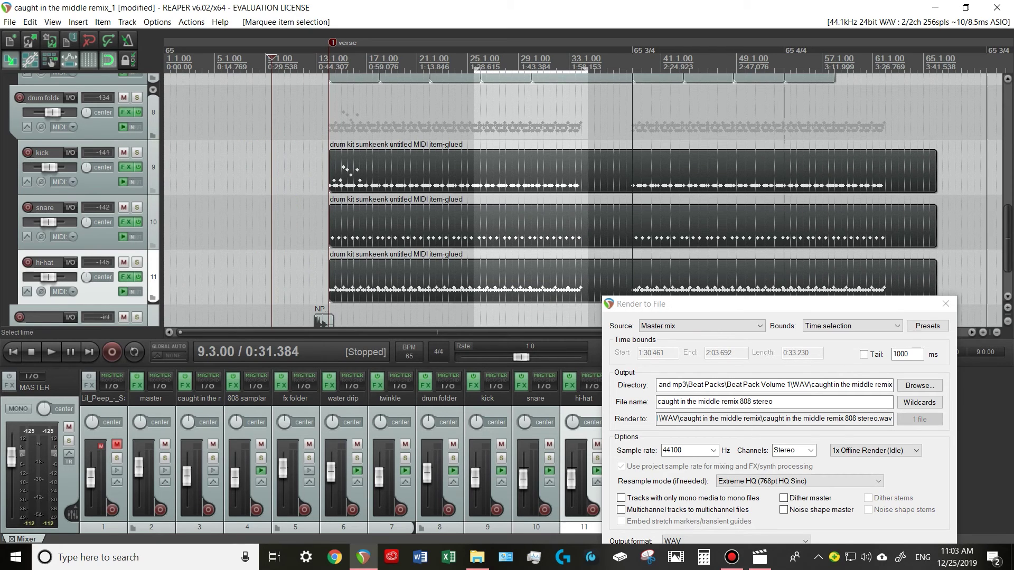
- Set the render bounds back to Entire project and view the available sample rate and channel options
{"action": "left_click", "coordinate": [852, 325]}
{"action": "left_click", "coordinate": [844, 335]}
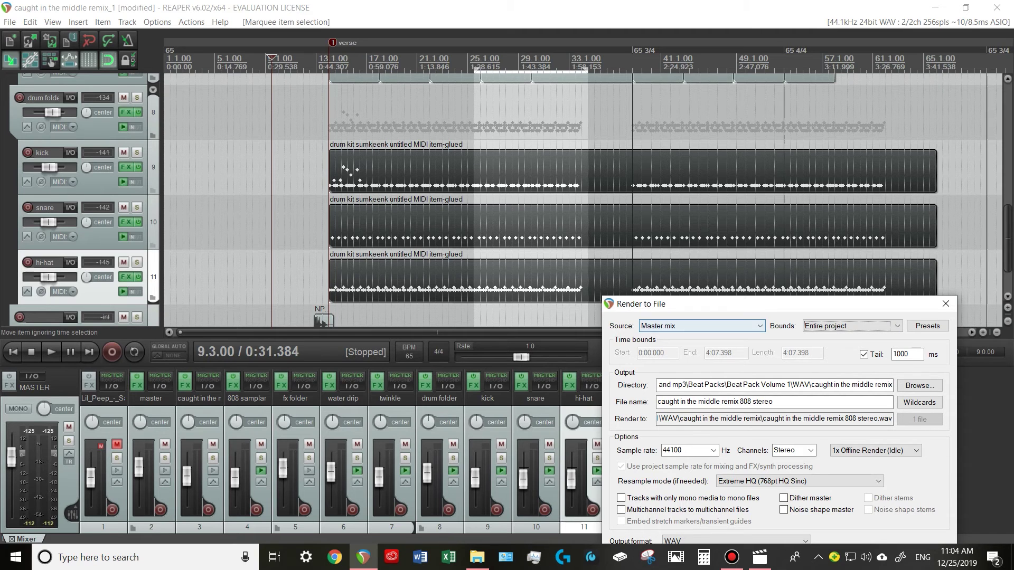
{"action": "left_click_drag", "start_coordinate": [640, 304], "coordinate": [343, 80]}
{"action": "left_click", "coordinate": [415, 226]}
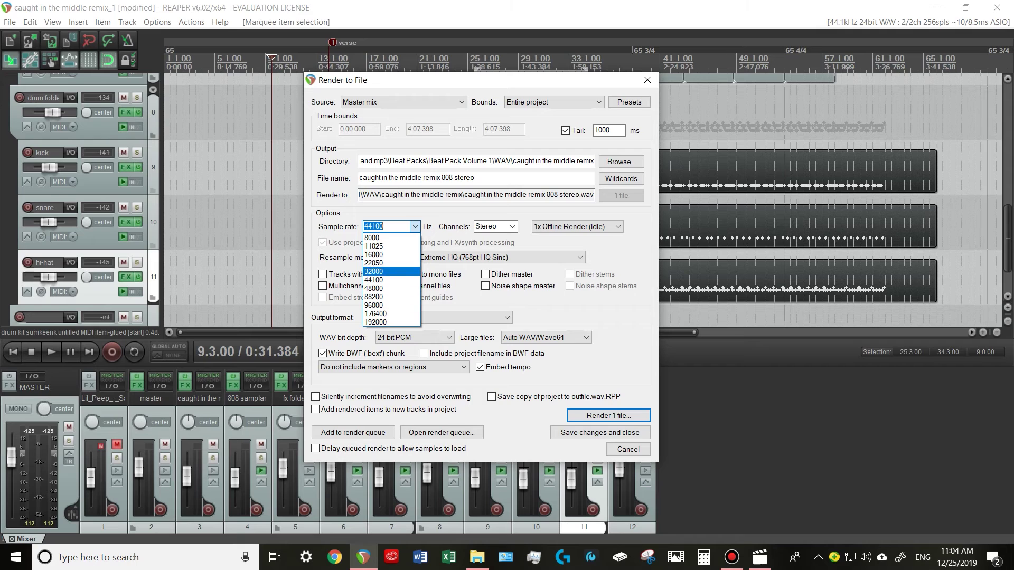
{"action": "key", "text": "Escape"}
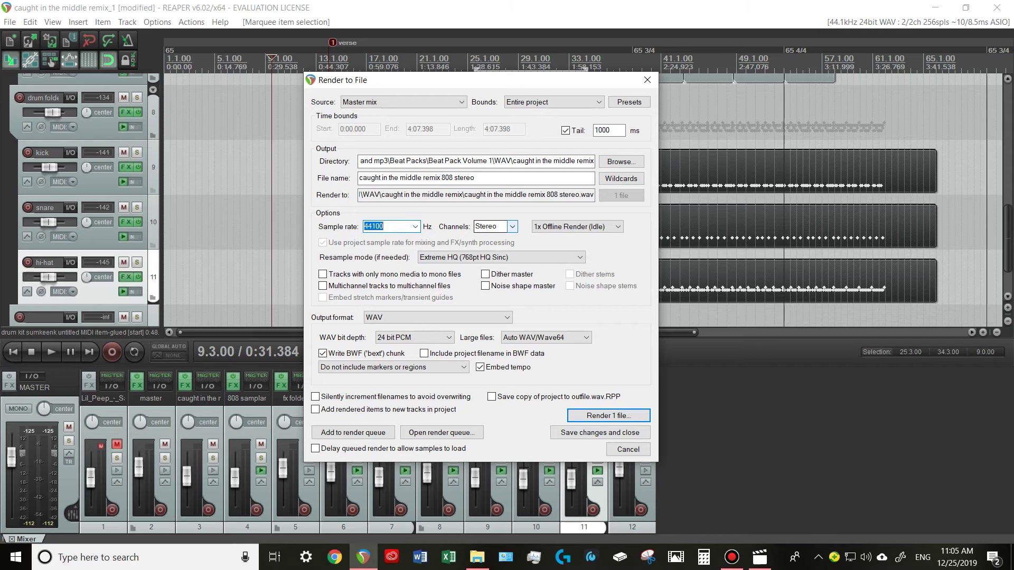
{"action": "left_click", "coordinate": [511, 226]}
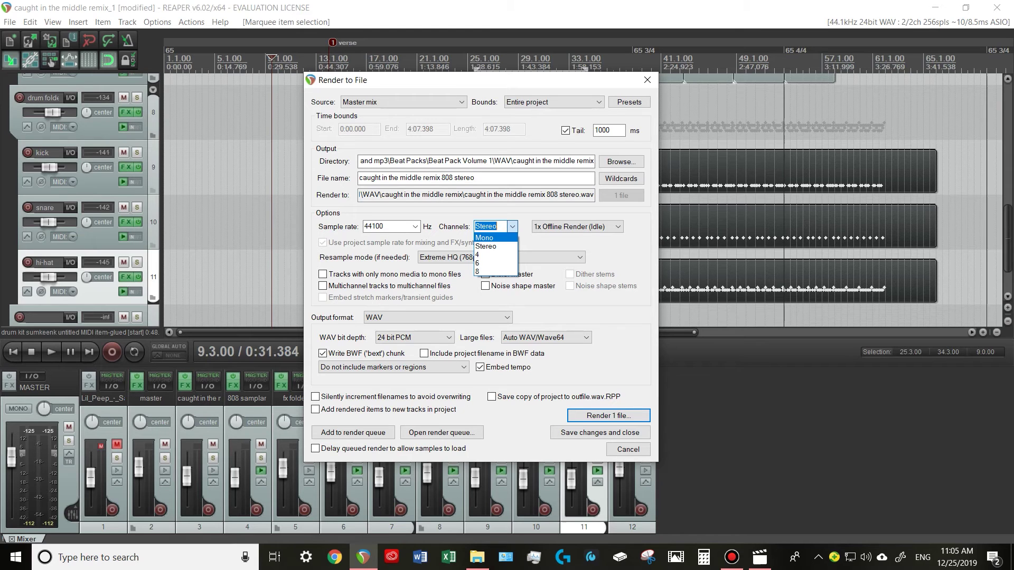
- Select the kick, snare and hi-hat tracks and enable rendering mono media to mono files and multichannel tracks to multichannel files
{"action": "left_click", "coordinate": [95, 190], "text": "shift"}
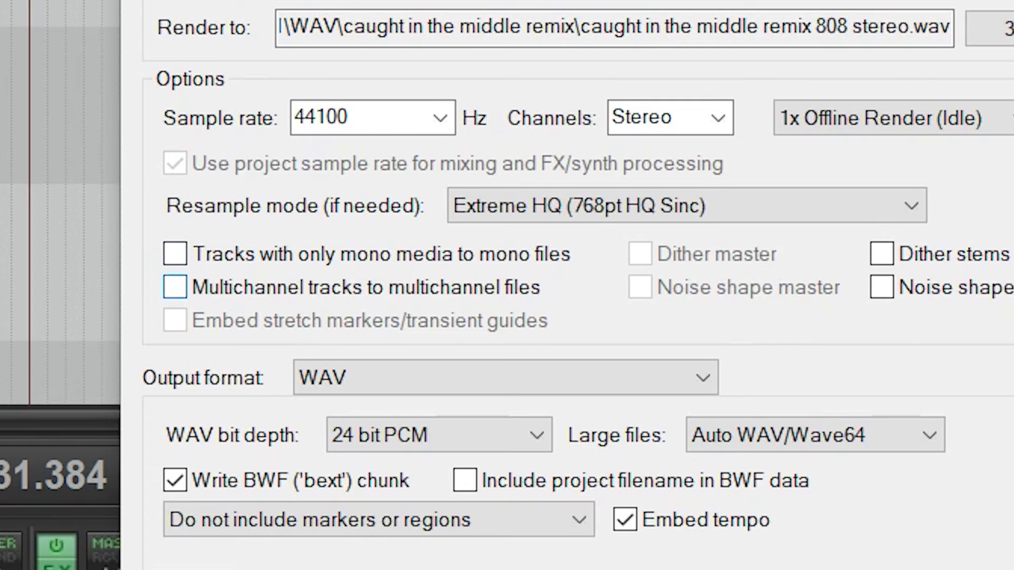
{"action": "left_click", "coordinate": [175, 253]}
{"action": "left_click", "coordinate": [174, 286]}
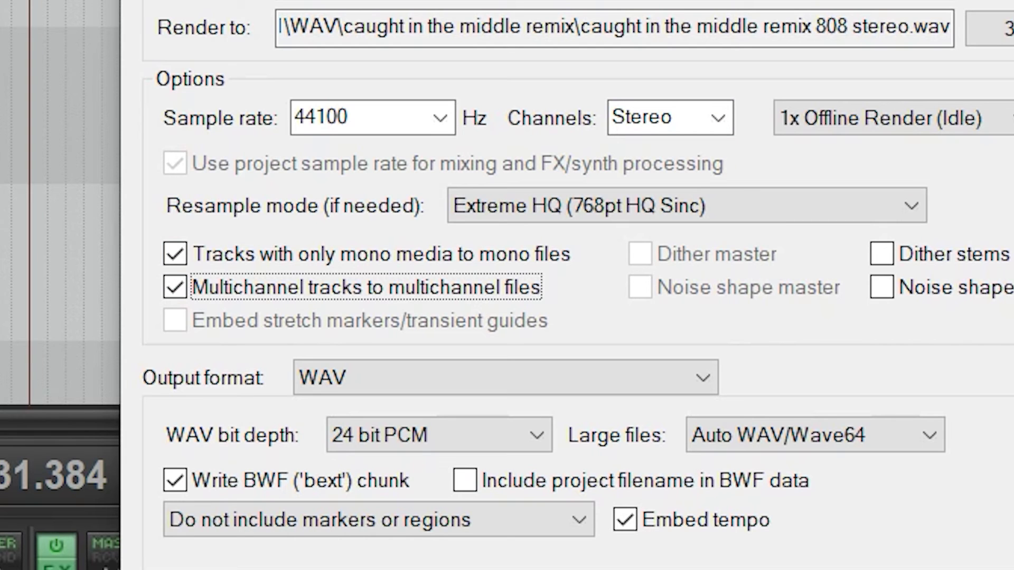
- Choose 1x Offline Render (Idle) as the render speed and view the resample mode options
{"action": "left_click", "coordinate": [904, 118]}
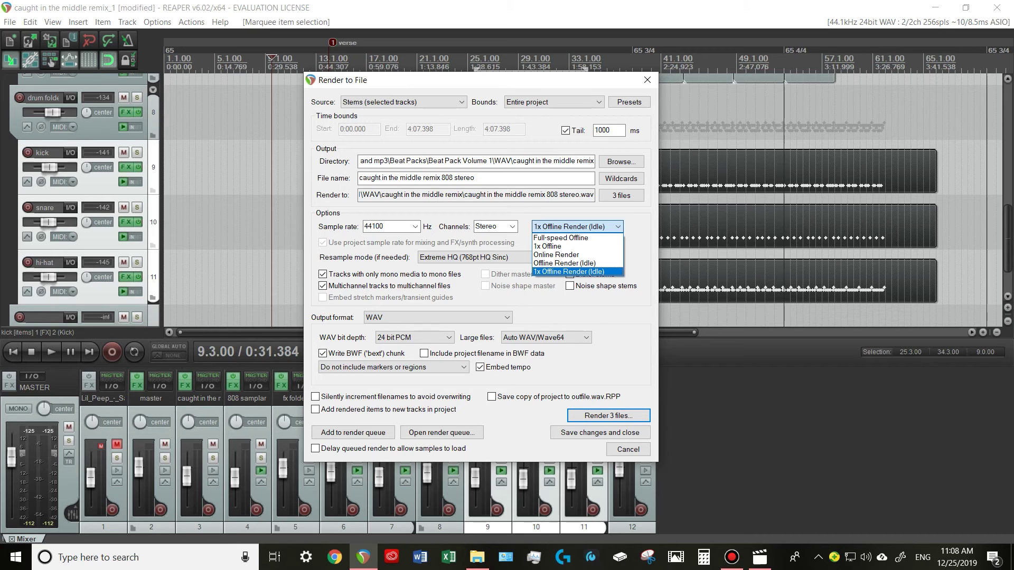
{"action": "left_click", "coordinate": [568, 271]}
{"action": "left_click", "coordinate": [500, 257]}
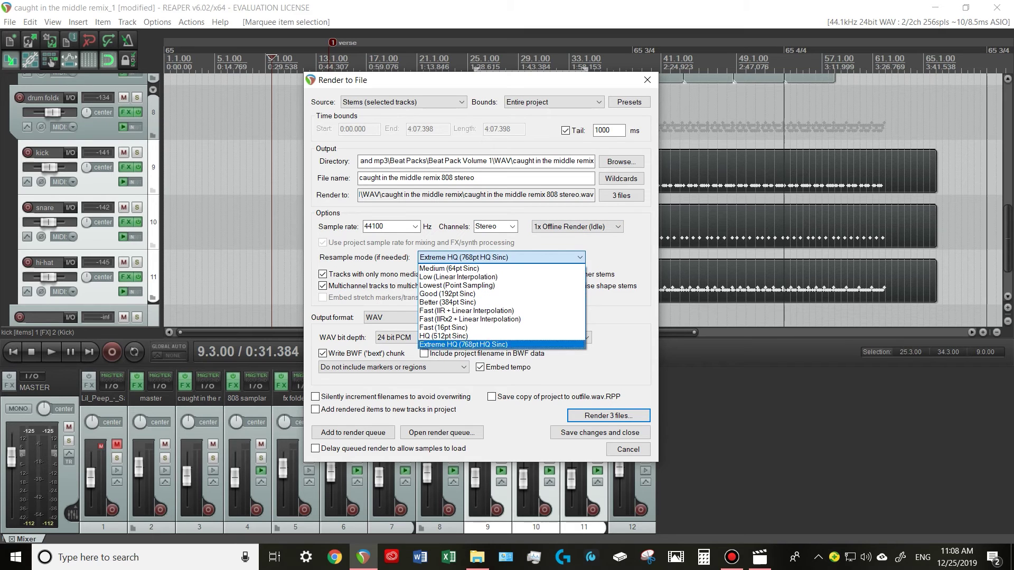
{"action": "left_click", "coordinate": [437, 317]}
- Choose WAV as the output format, keeping 24 bit PCM, and add the three drum stems to the render queue
{"action": "left_click", "coordinate": [437, 318]}
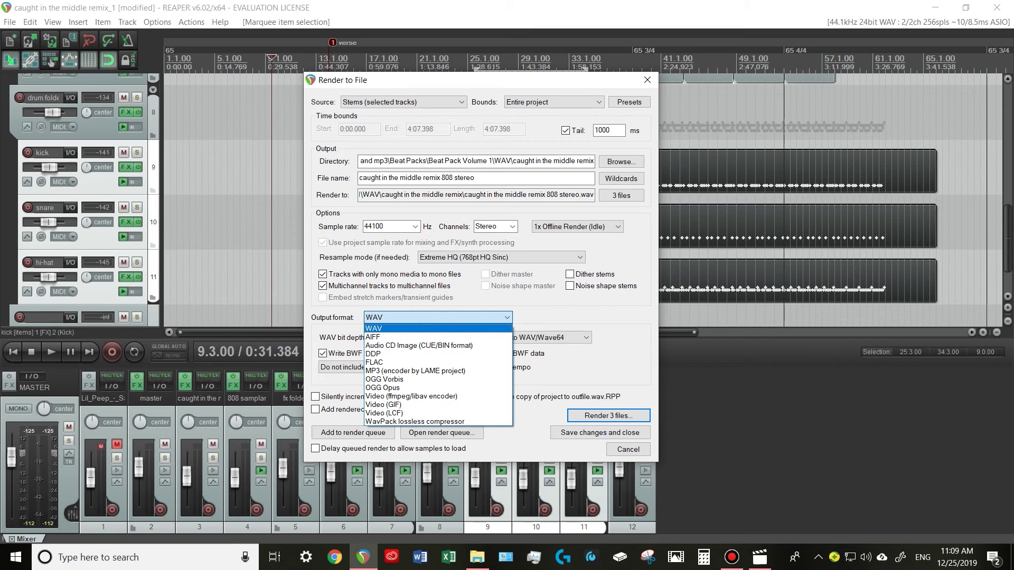
{"action": "left_click", "coordinate": [374, 329]}
{"action": "left_click", "coordinate": [414, 338]}
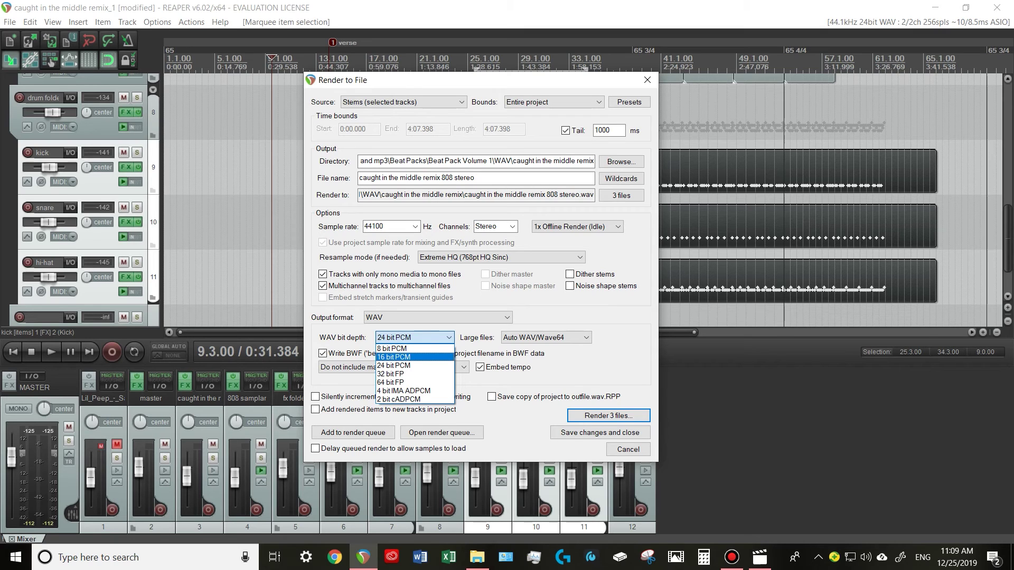
{"action": "key", "text": "Escape"}
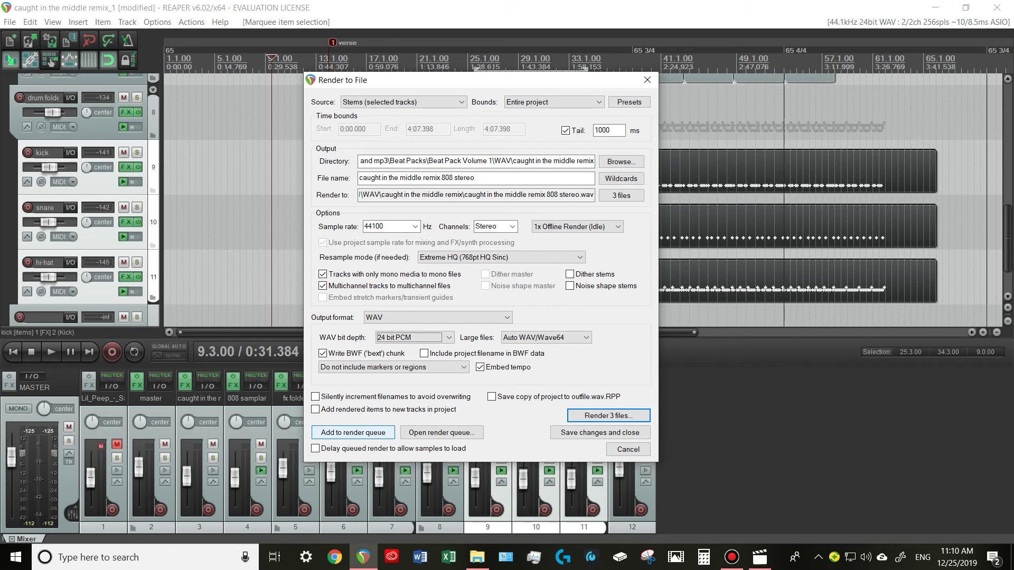
{"action": "left_click", "coordinate": [352, 432]}
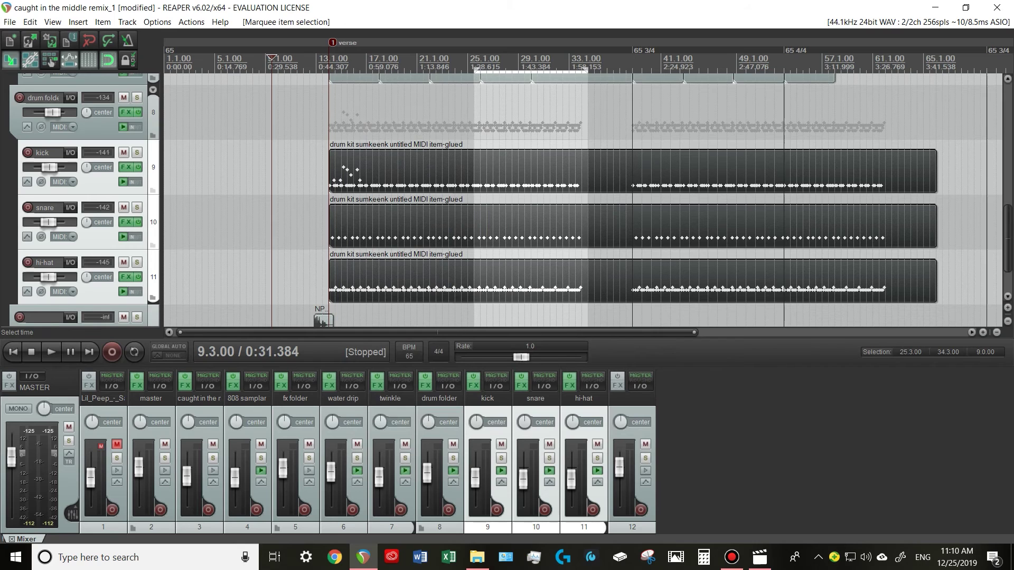
- Add the caught in the middle guitar, 808 samplar, water drip and twinkle tracks to the track selection, leaving out the folder tracks
{"action": "scroll", "coordinate": [581, 201], "scroll_direction": "down", "scroll_amount": 2}
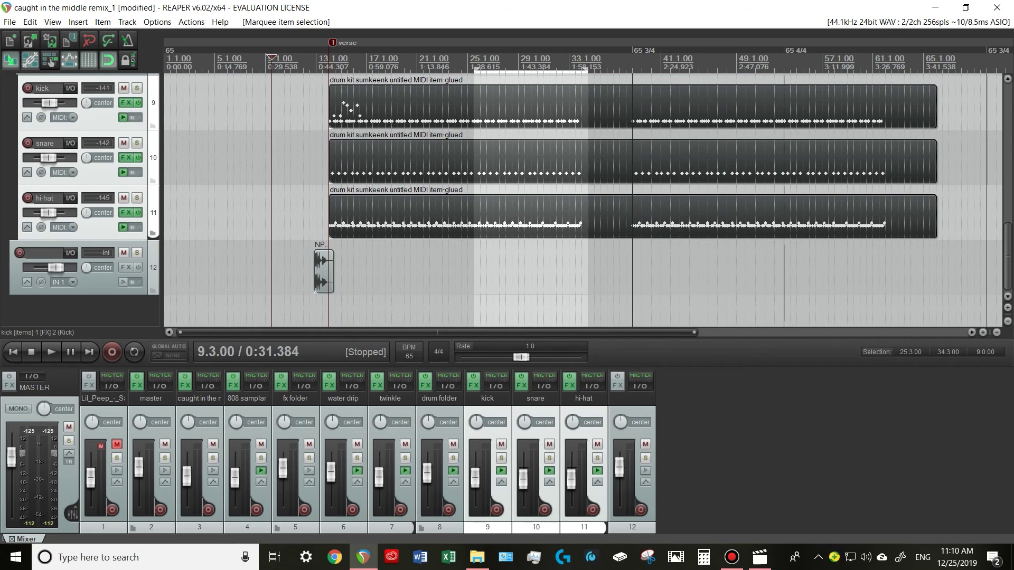
{"action": "scroll", "coordinate": [580, 201], "scroll_direction": "up", "scroll_amount": 10}
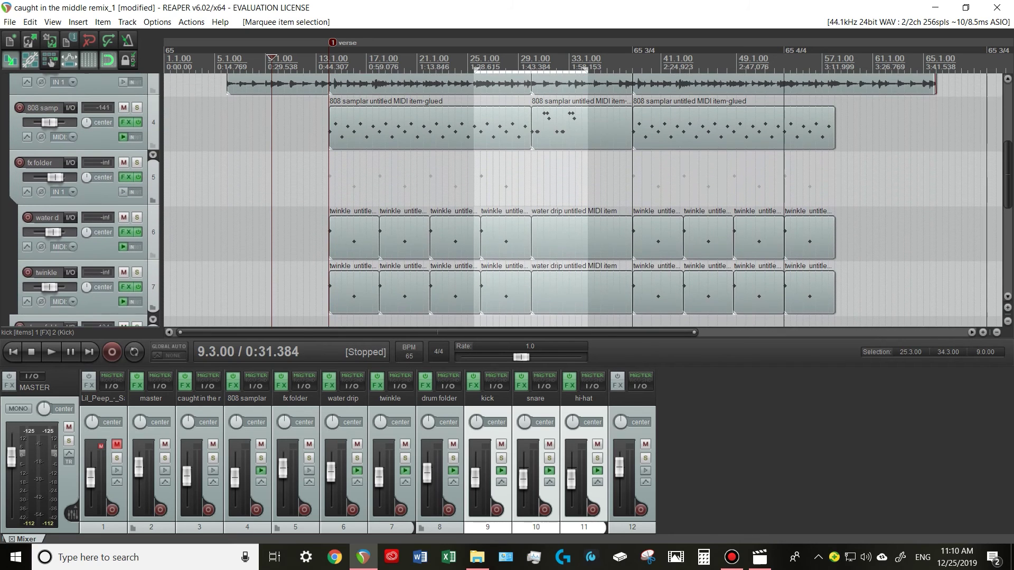
{"action": "scroll", "coordinate": [581, 201], "scroll_direction": "up", "scroll_amount": 5}
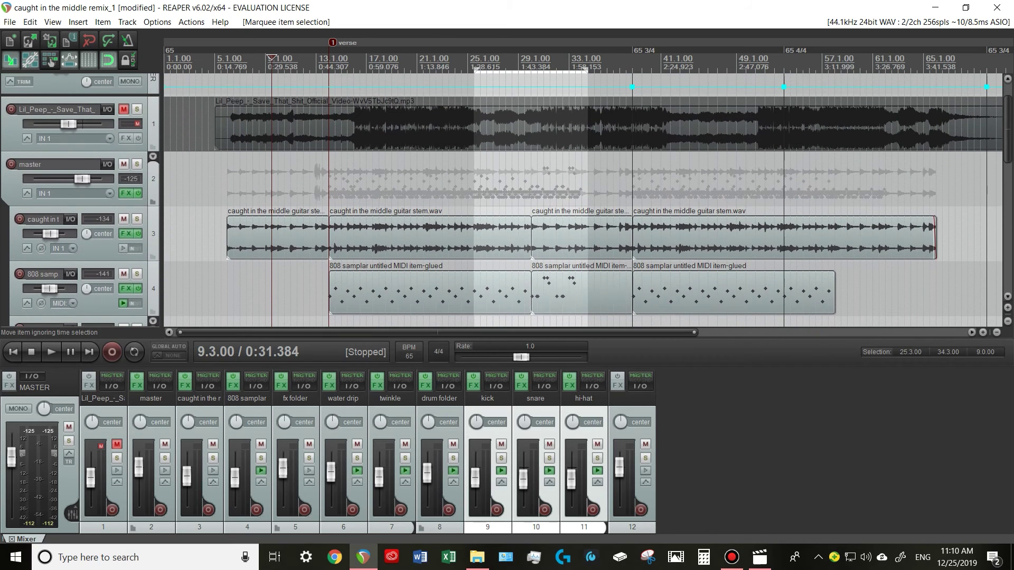
{"action": "scroll", "coordinate": [581, 211], "scroll_direction": "down", "scroll_amount": 2}
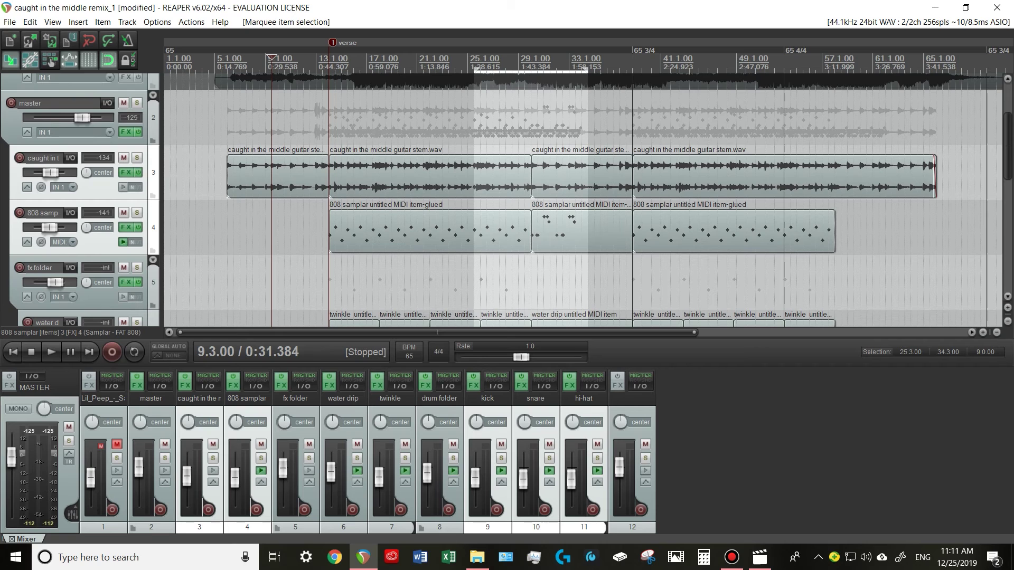
{"action": "scroll", "coordinate": [581, 201], "scroll_direction": "down", "scroll_amount": 4}
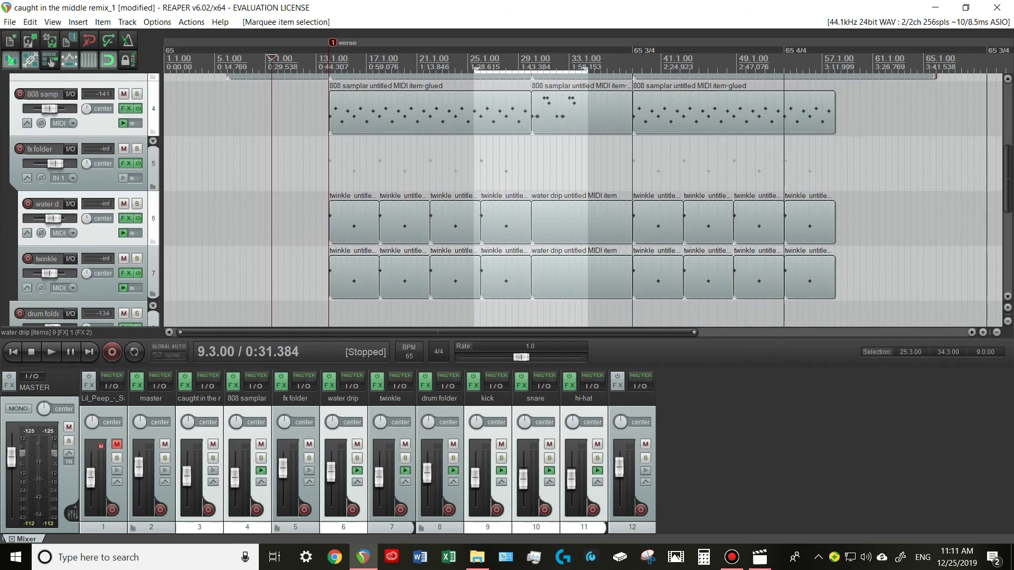
{"action": "left_click", "coordinate": [79, 290], "text": "ctrl"}
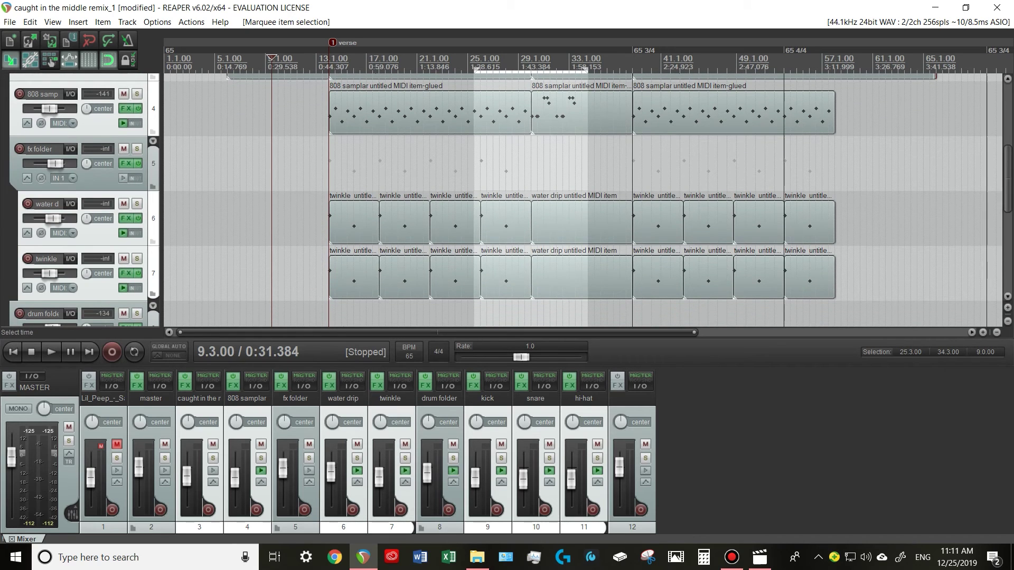
{"action": "scroll", "coordinate": [580, 201], "scroll_direction": "down", "scroll_amount": 2}
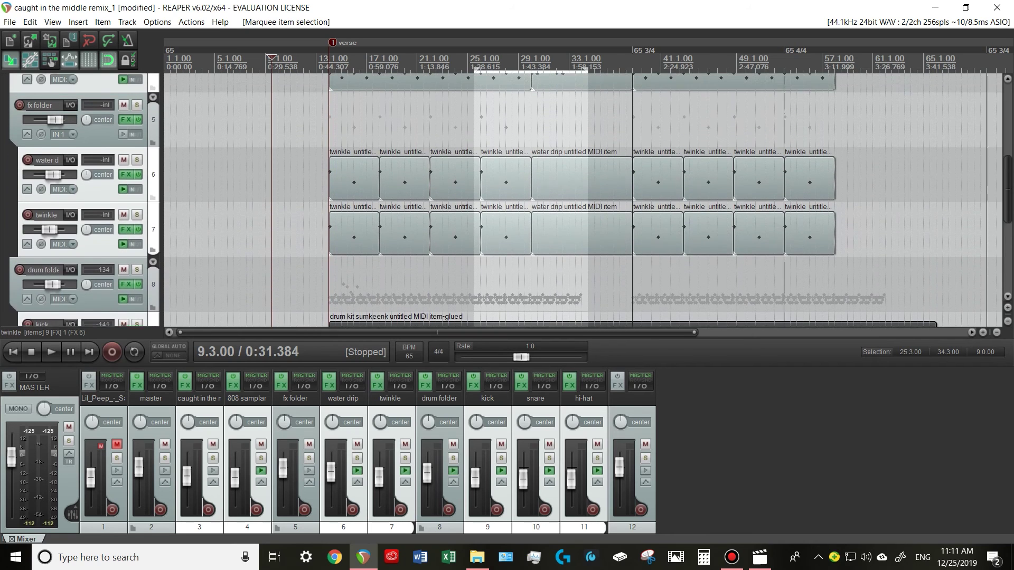
- Open the render queue and render all the queued stem jobs
{"action": "scroll", "coordinate": [581, 200], "scroll_direction": "up", "scroll_amount": 6}
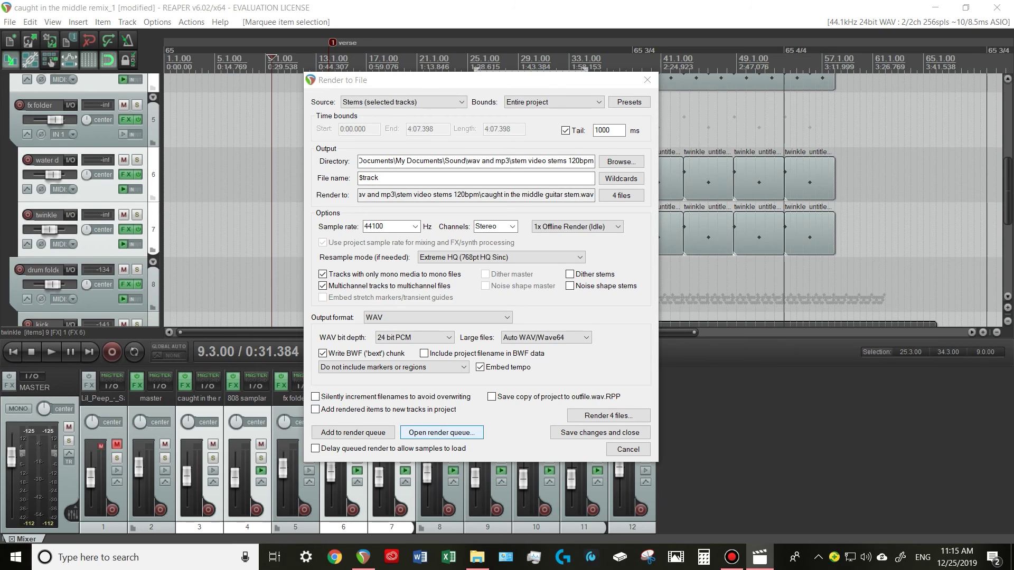
{"action": "left_click", "coordinate": [441, 433]}
{"action": "left_click_drag", "start_coordinate": [369, 121], "coordinate": [509, 161]}
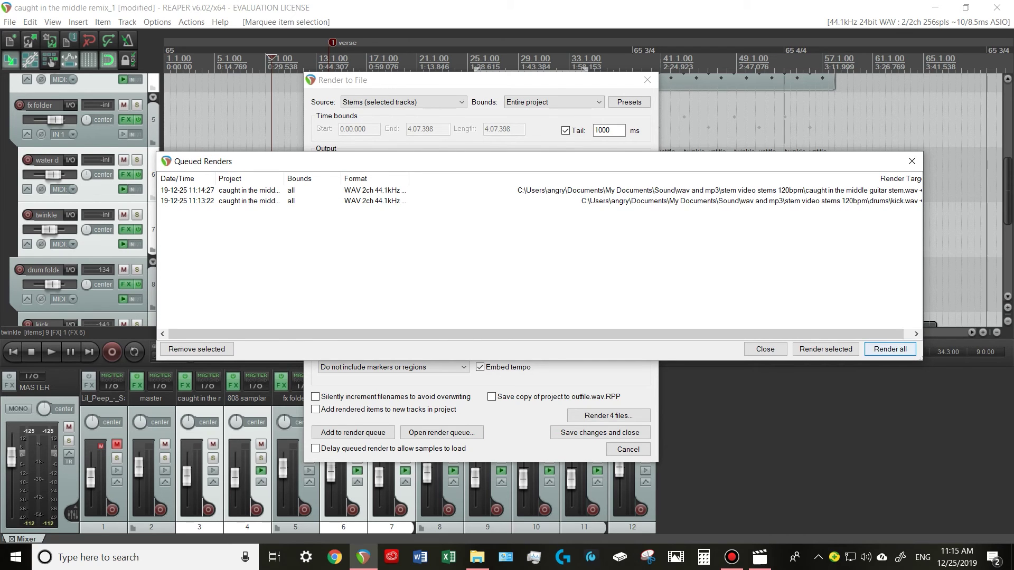
{"action": "left_click", "coordinate": [890, 349]}
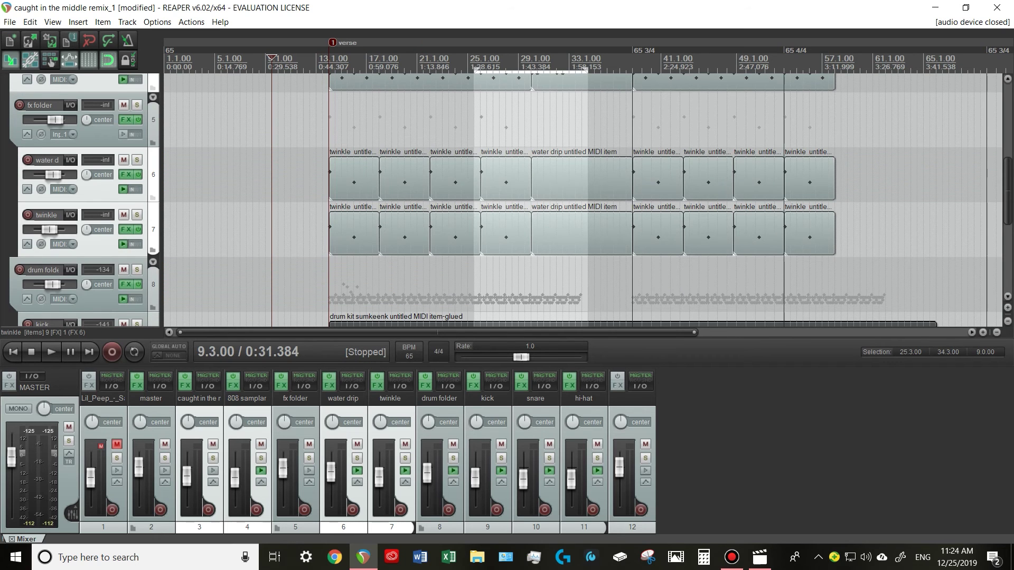
- Create an empty project in a new project tab beside the remix project
{"action": "left_click", "coordinate": [10, 21]}
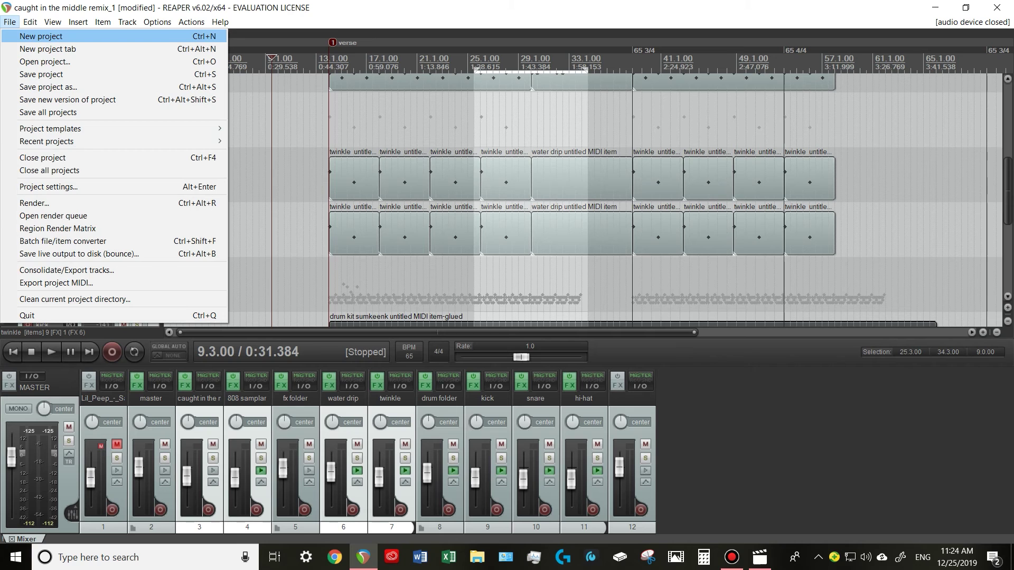
{"action": "key", "text": "Down"}
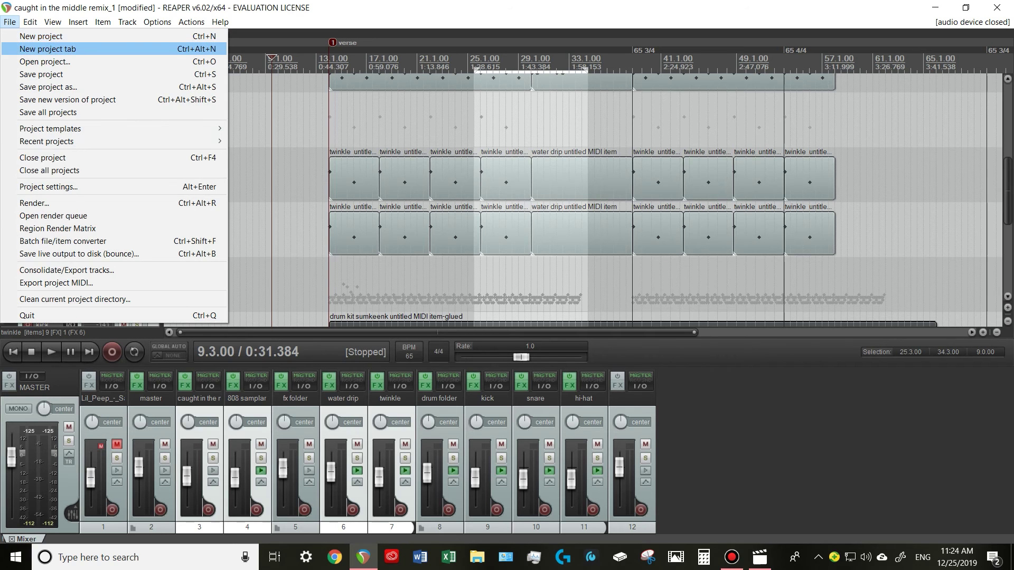
{"action": "key", "text": "Return"}
- Import the 808 samplar, caught in the middle guitar, twinkle and water drip WAV stems into the new project, ignoring embedded tempo information
{"action": "key", "text": "alt+i"}
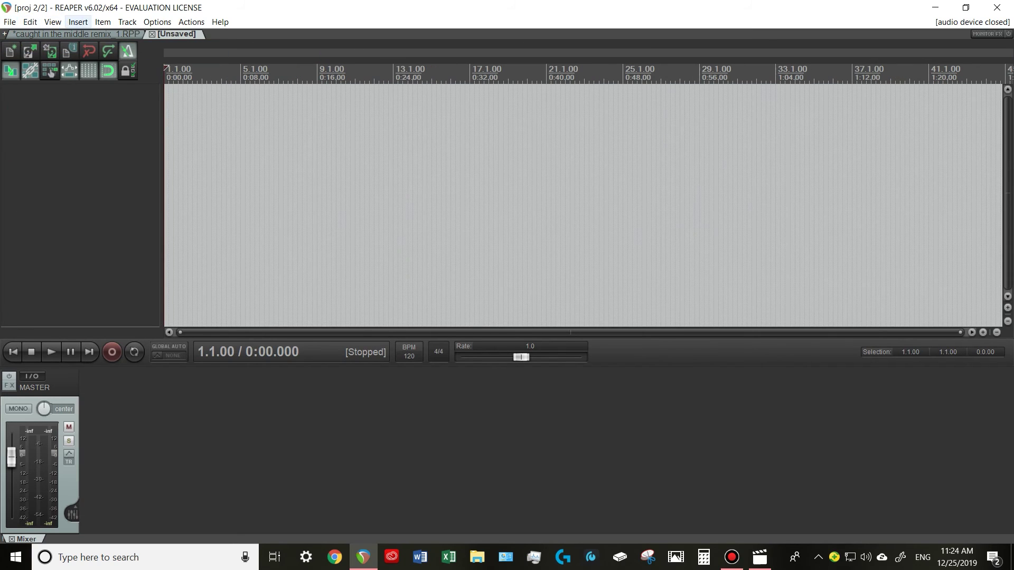
{"action": "key", "text": "Return"}
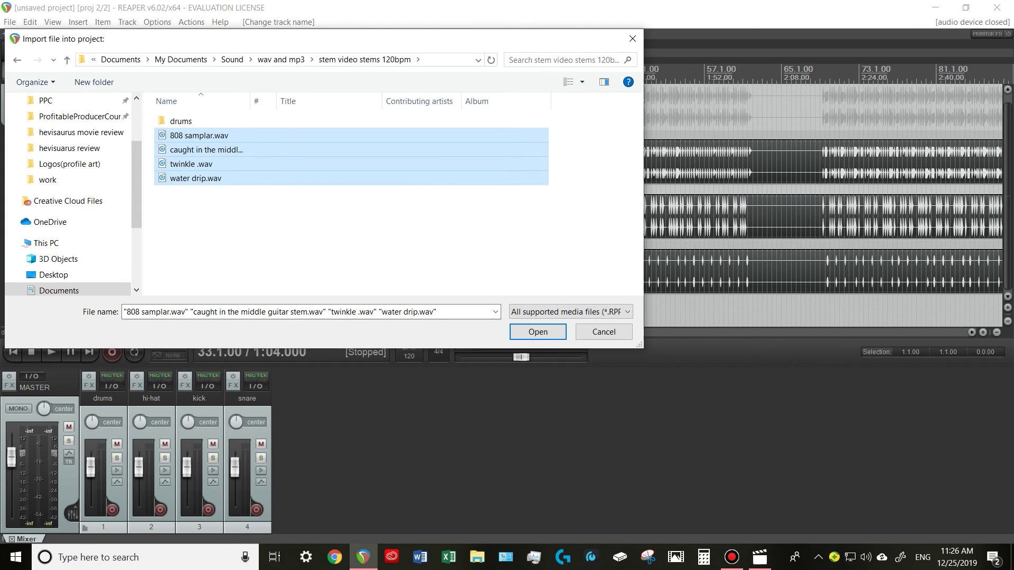
{"action": "key", "text": "Return"}
{"action": "key", "text": "Return"}
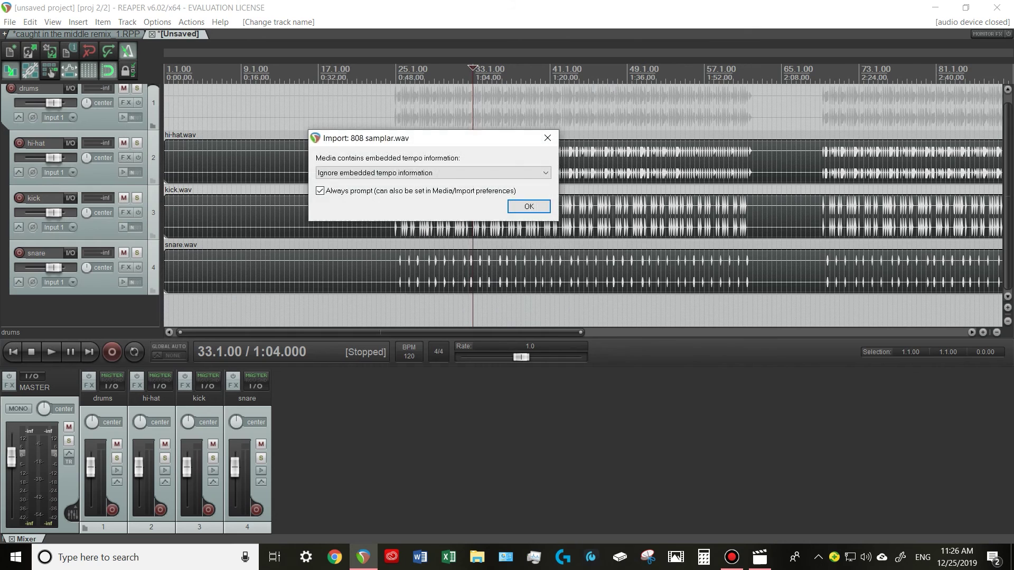
{"action": "key", "text": "Return"}
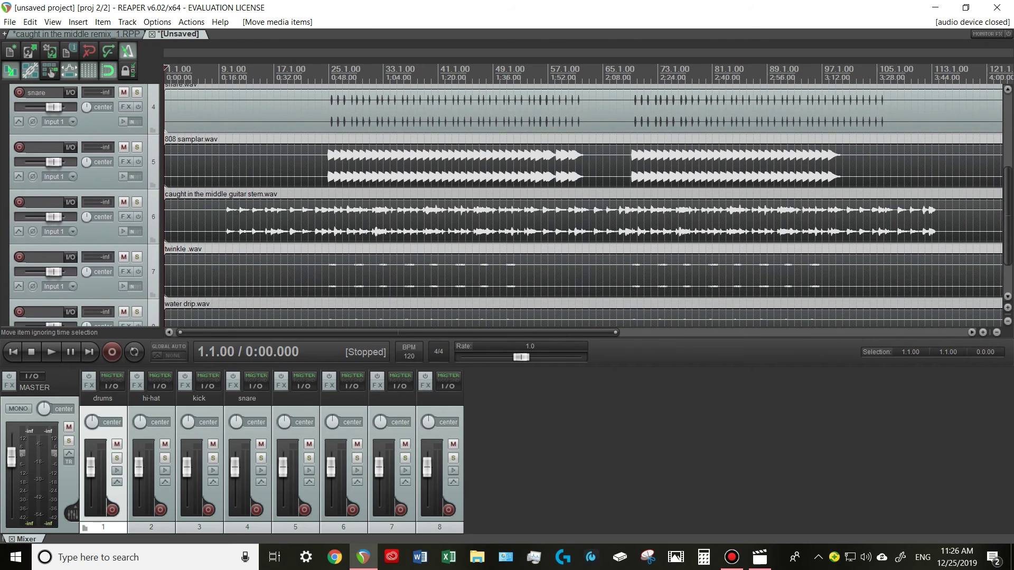
- Play the imported stems from the start and from bar 20 to check their sync and levels, and view their full length
{"action": "key", "text": "space"}
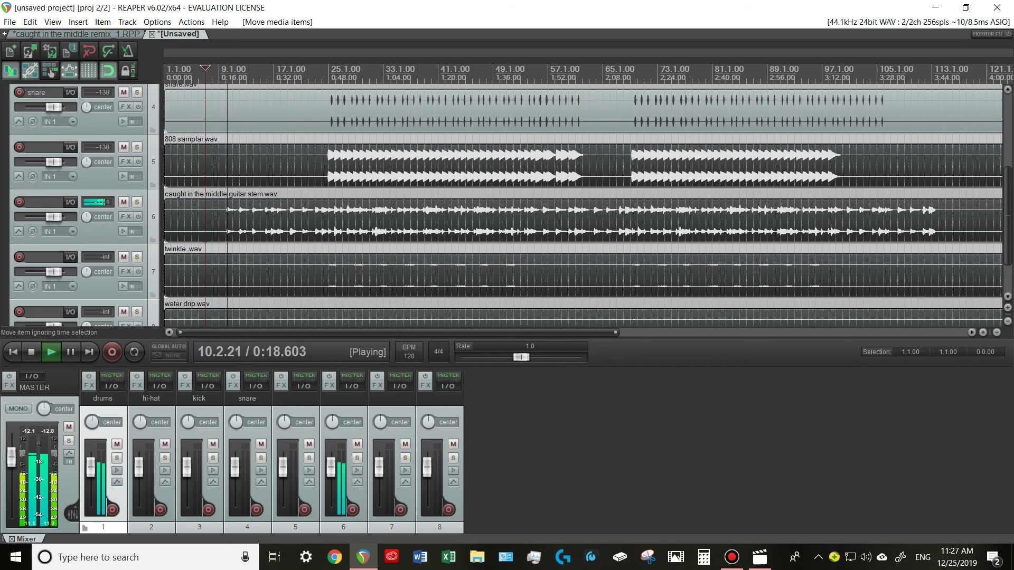
{"action": "left_click", "coordinate": [294, 72]}
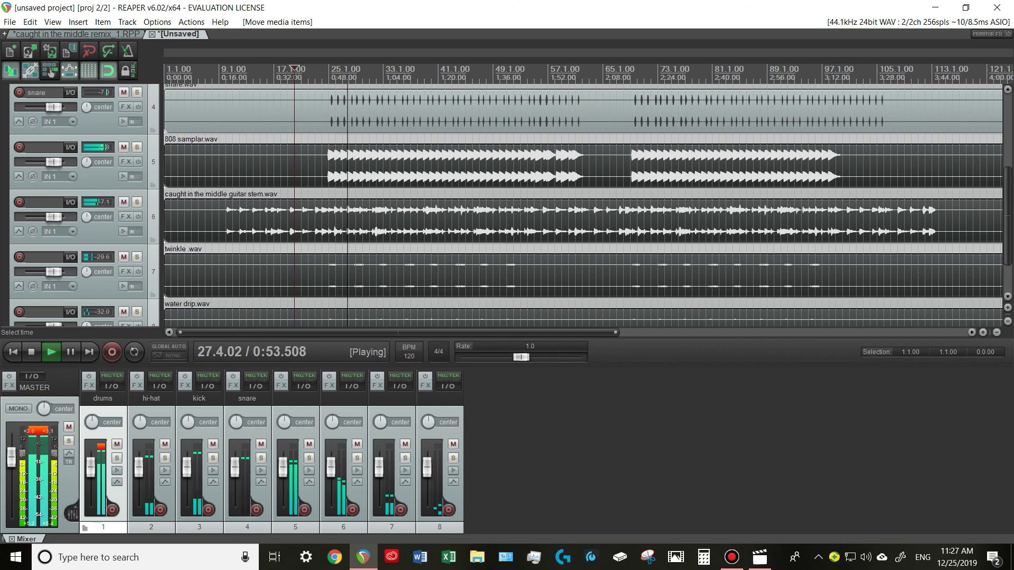
{"action": "key", "text": "space"}
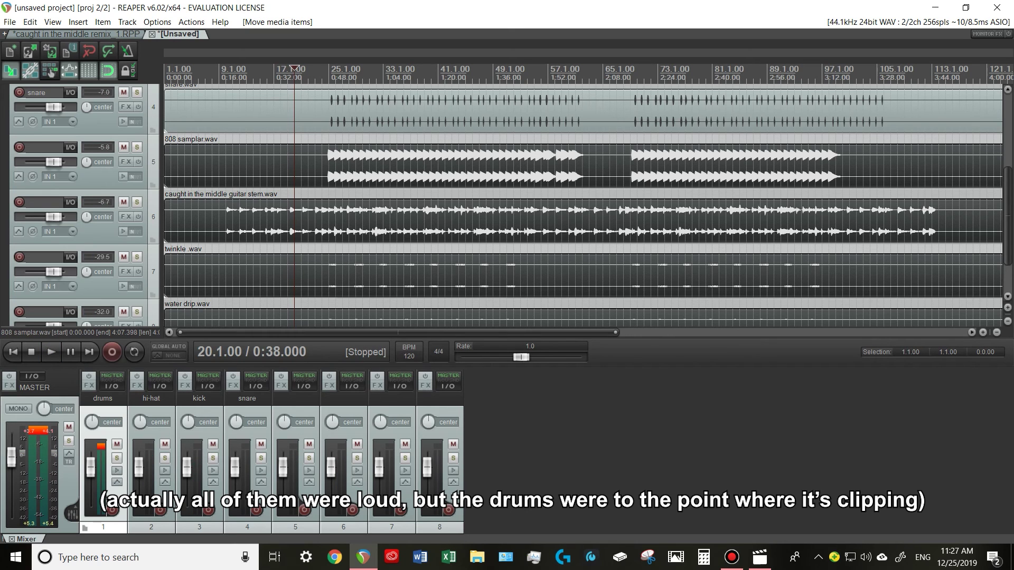
{"action": "left_click", "coordinate": [453, 164]}
{"action": "scroll", "coordinate": [454, 163], "scroll_direction": "down", "scroll_amount": 2}
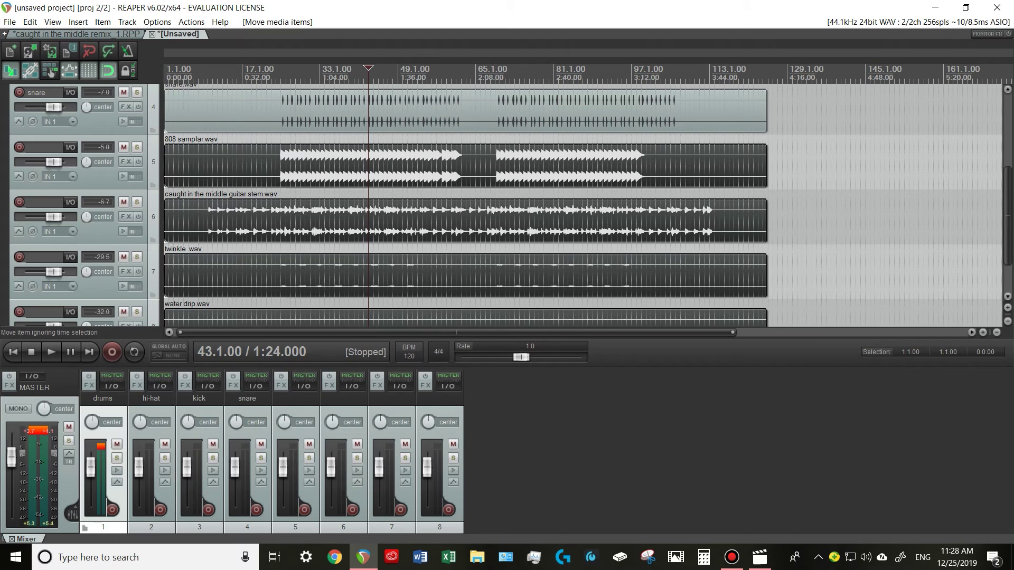
- Switch to File Explorer, compress the "stem video stems 120bpm" folder in wav and mp3 into a 7z archive, and select the archive
{"action": "key", "text": "super+e"}
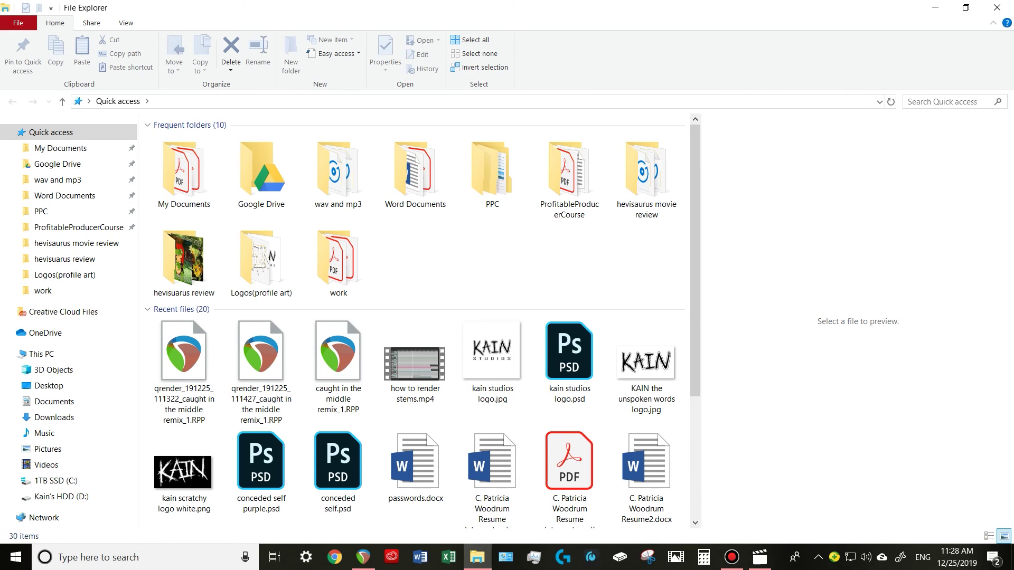
{"action": "double_click", "coordinate": [338, 174]}
{"action": "left_click", "coordinate": [211, 371]}
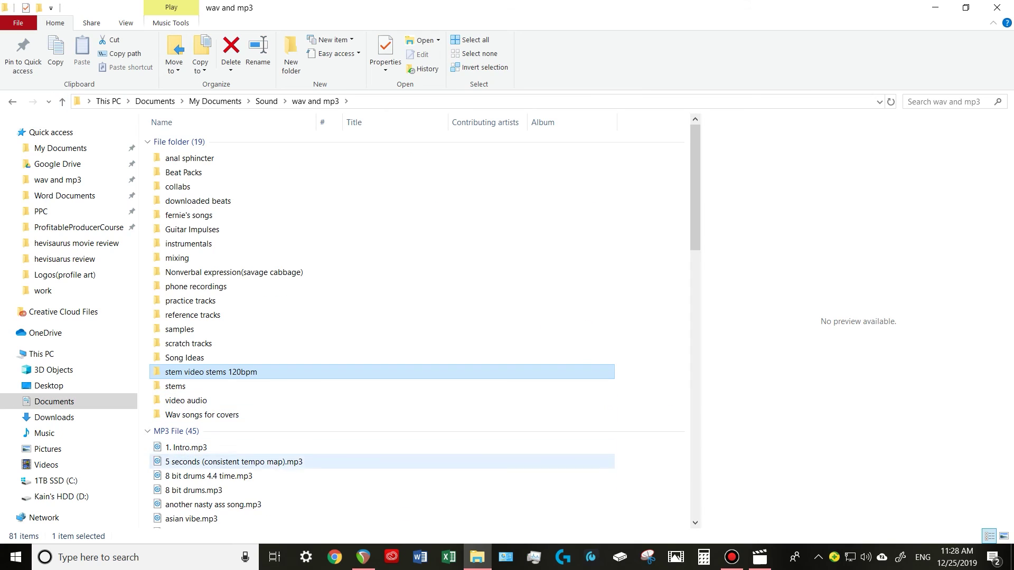
{"action": "right_click", "coordinate": [211, 372]}
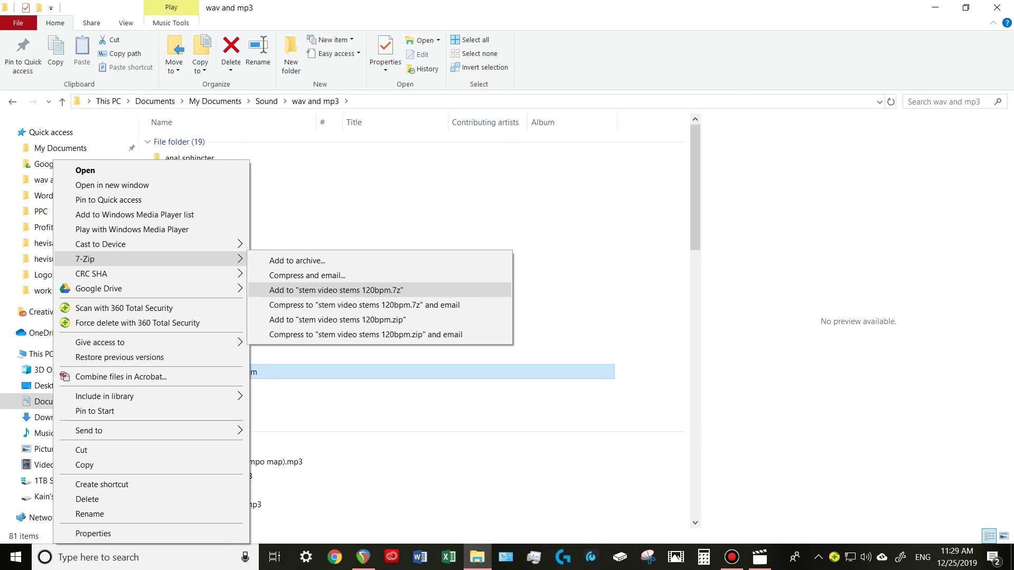
{"action": "left_click", "coordinate": [335, 290]}
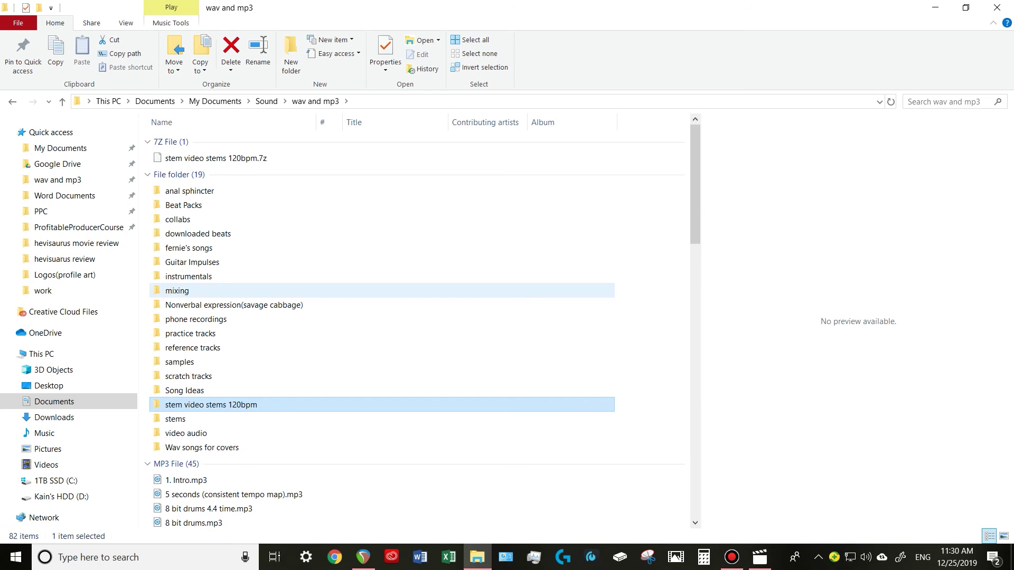
{"action": "left_click", "coordinate": [216, 158]}
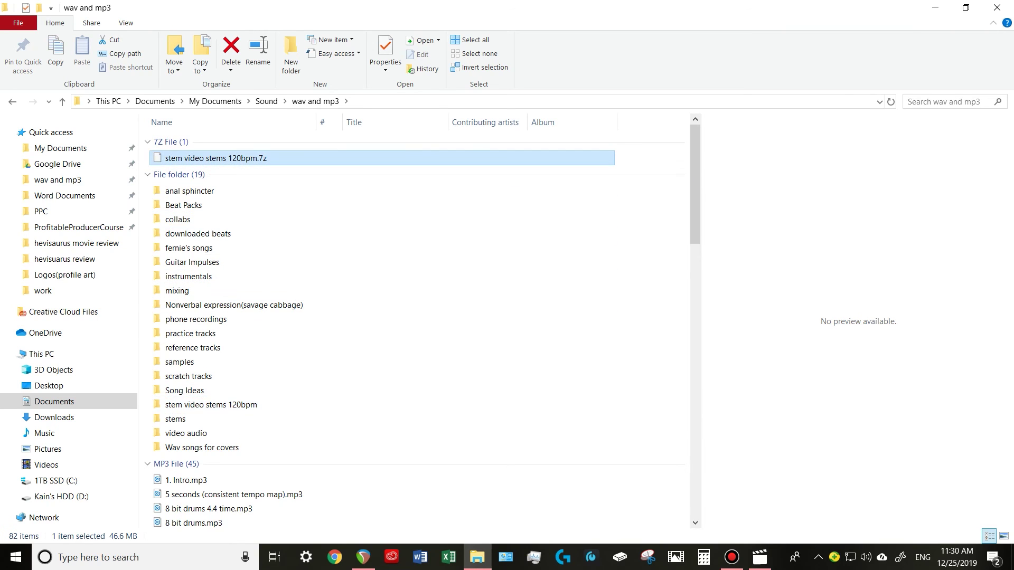